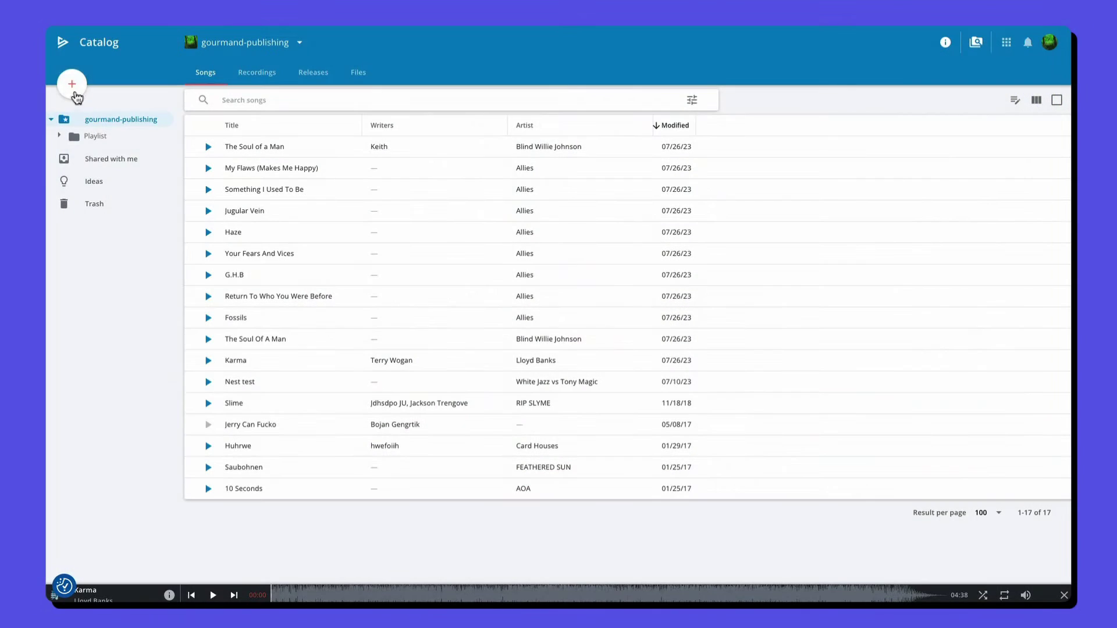
# Create a new playlist folder named DISCO export and select it
pyautogui.click(72, 84)
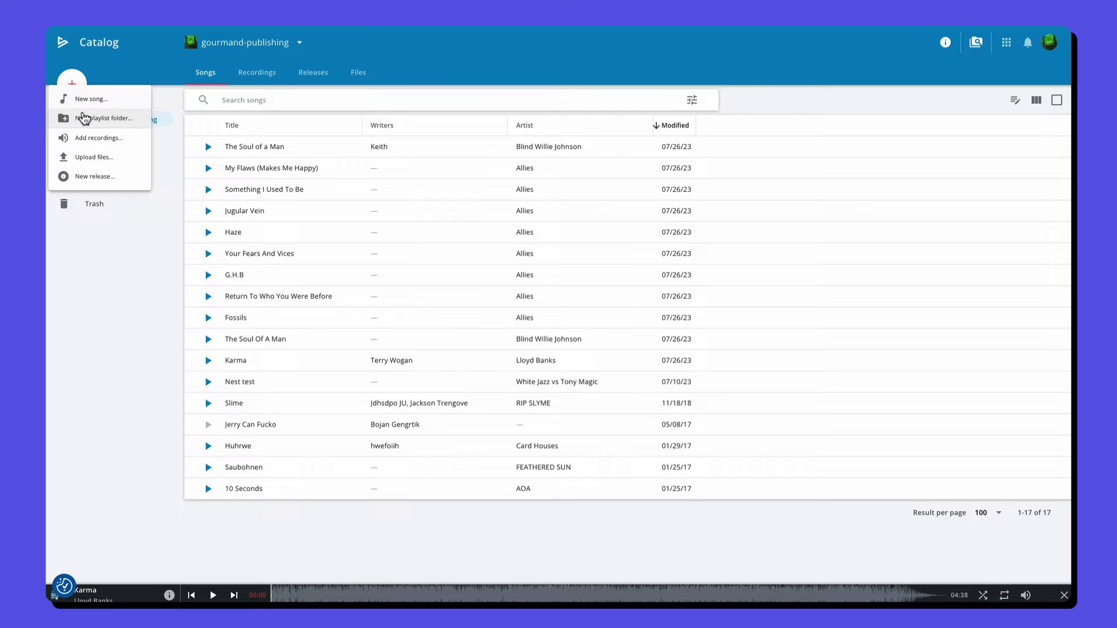
pyautogui.click(103, 118)
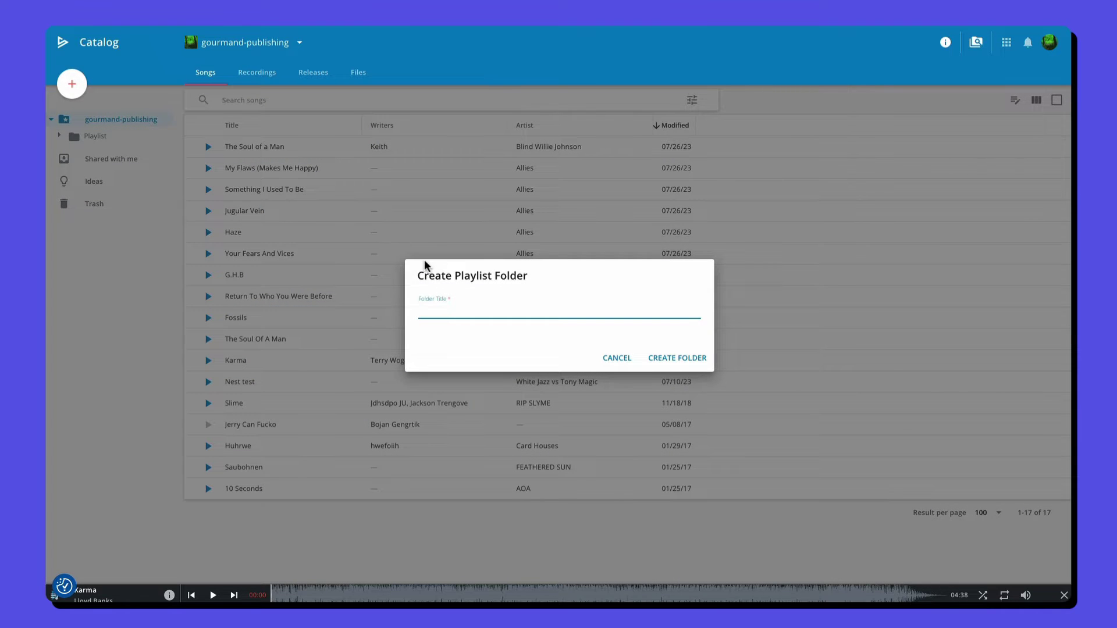
pyautogui.write('DISCO export')
pyautogui.click(676, 358)
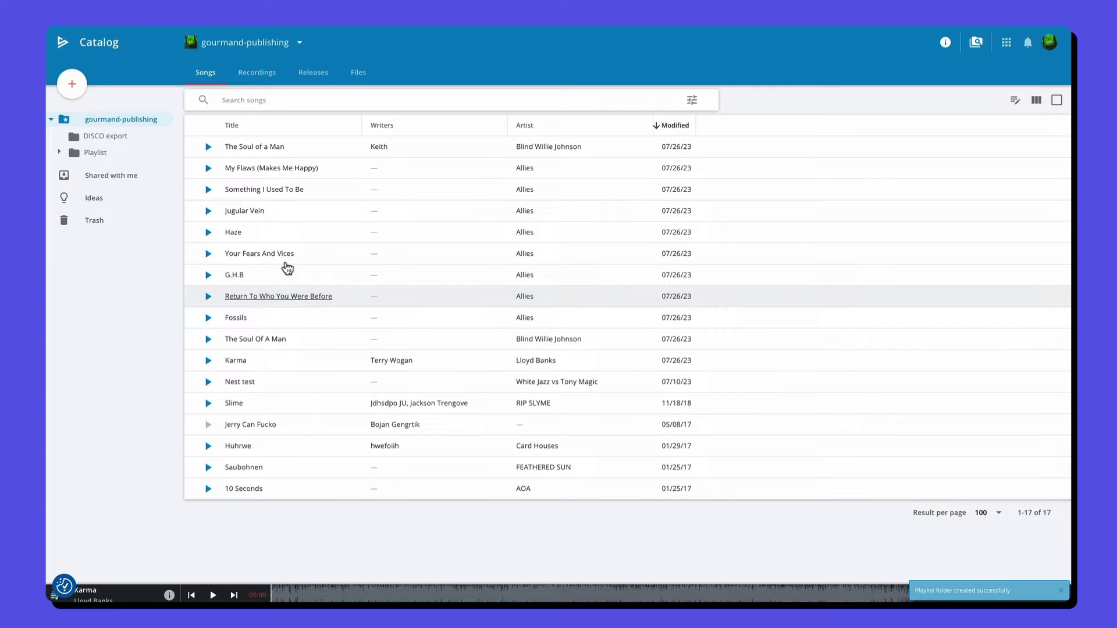
pyautogui.click(106, 137)
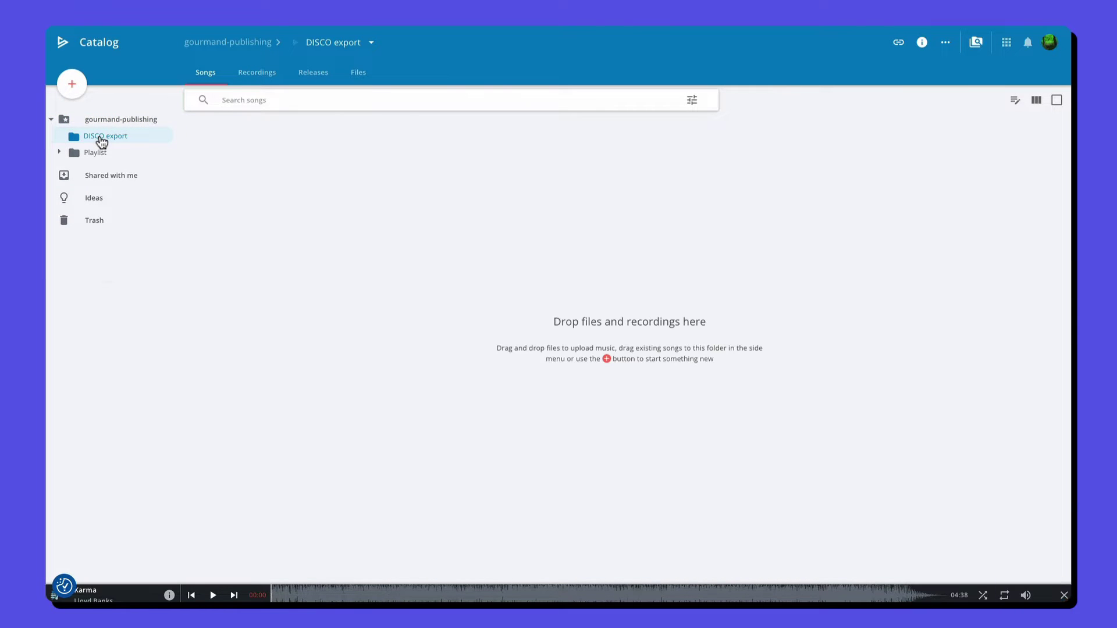
# Add subfolders Track 1-250 and Tracks 251-500 inside DISCO export, then return to the catalog
pyautogui.rightClick(102, 140)
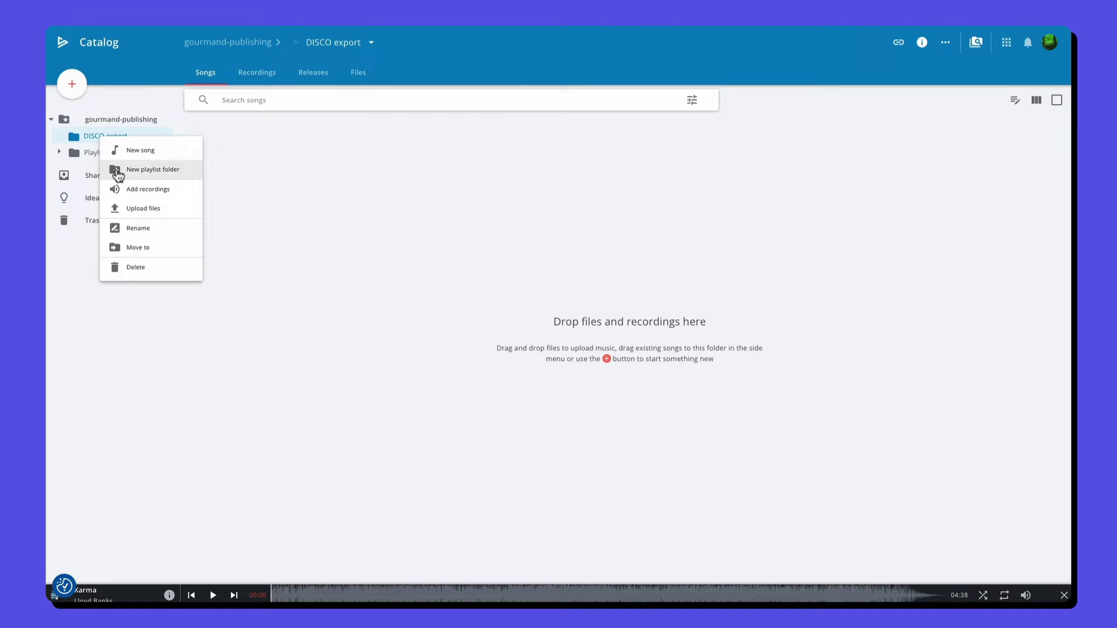
pyautogui.click(140, 169)
pyautogui.write('T')
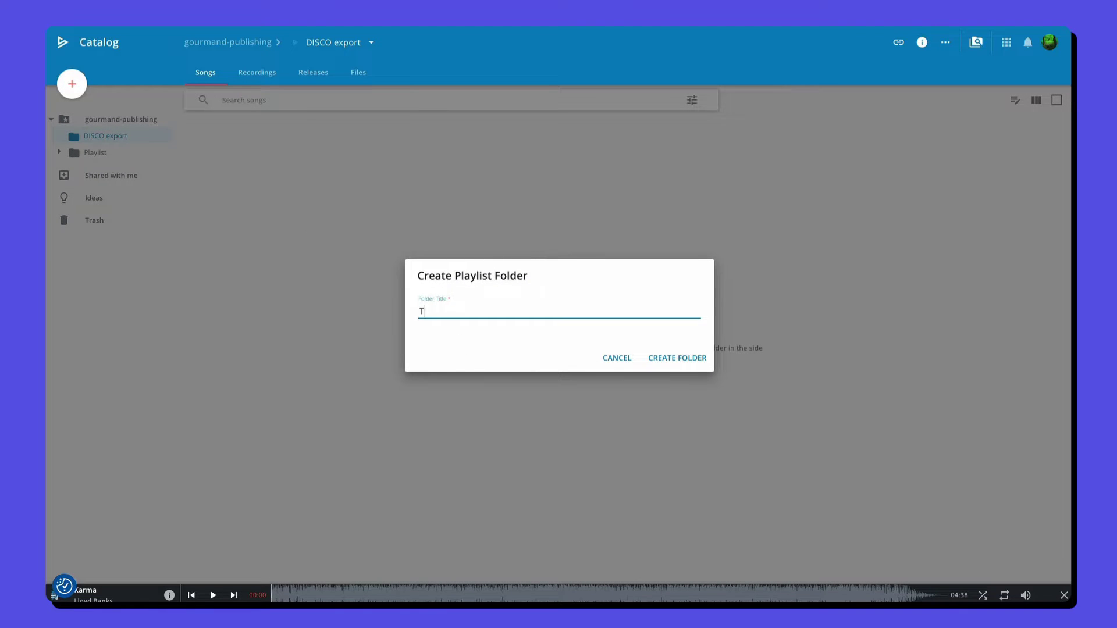
pyautogui.write('rack 1-250')
pyautogui.click(677, 359)
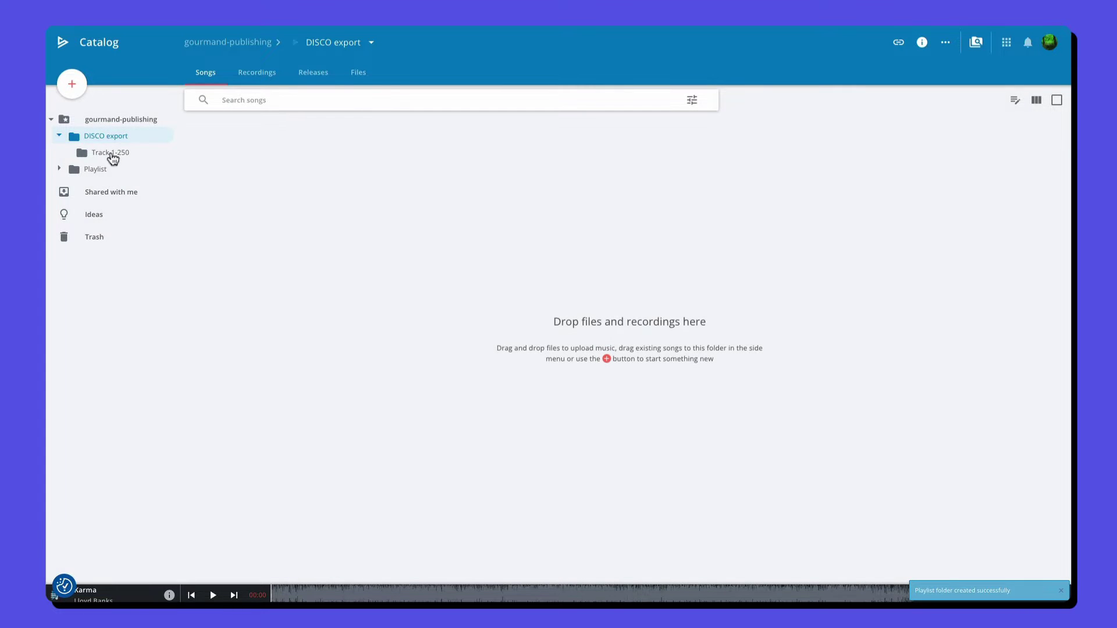
pyautogui.rightClick(106, 137)
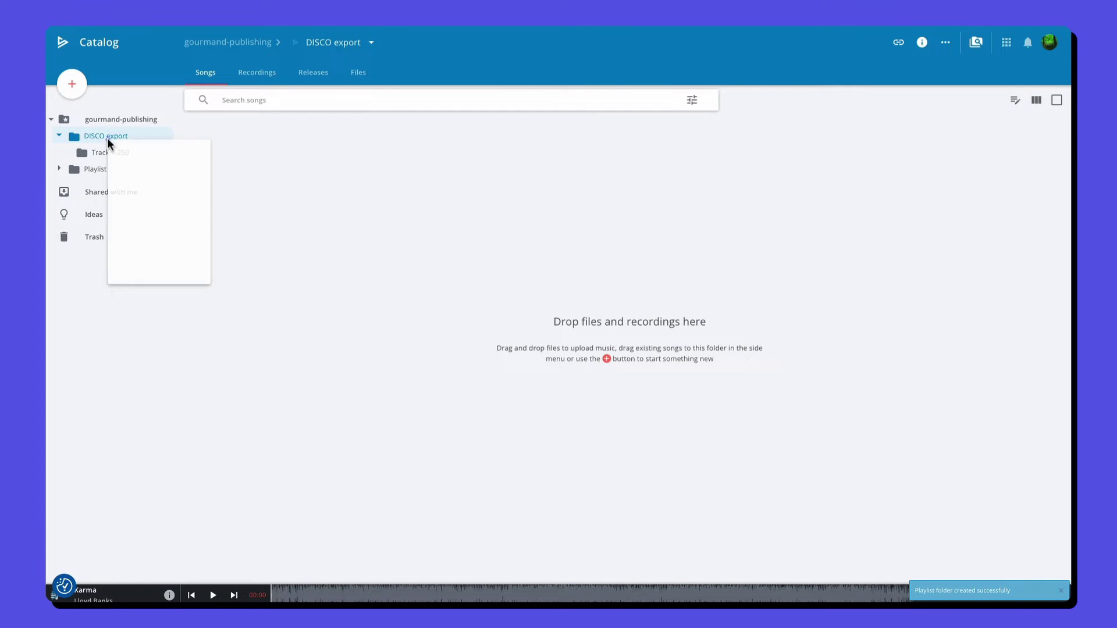
pyautogui.click(159, 172)
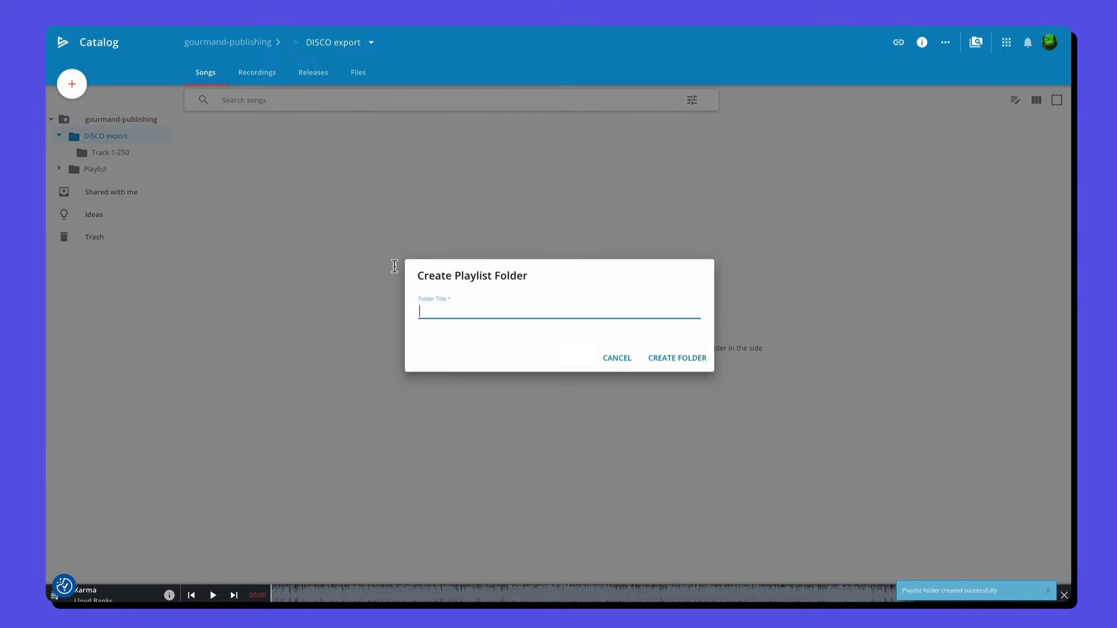
pyautogui.write('Tracks 2')
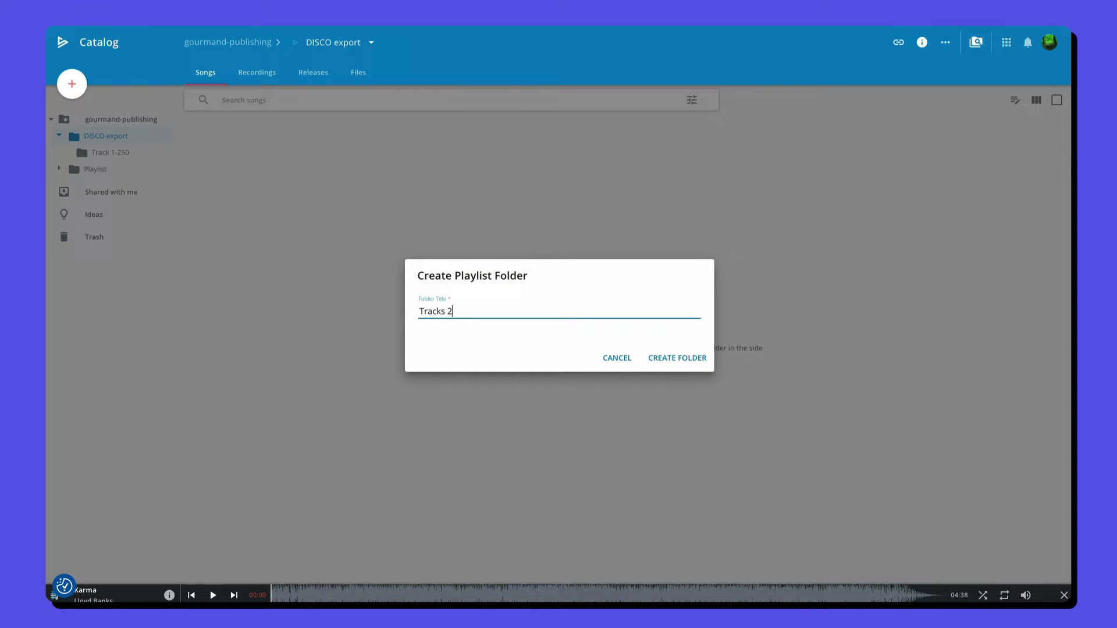
pyautogui.write('51-500')
pyautogui.click(676, 359)
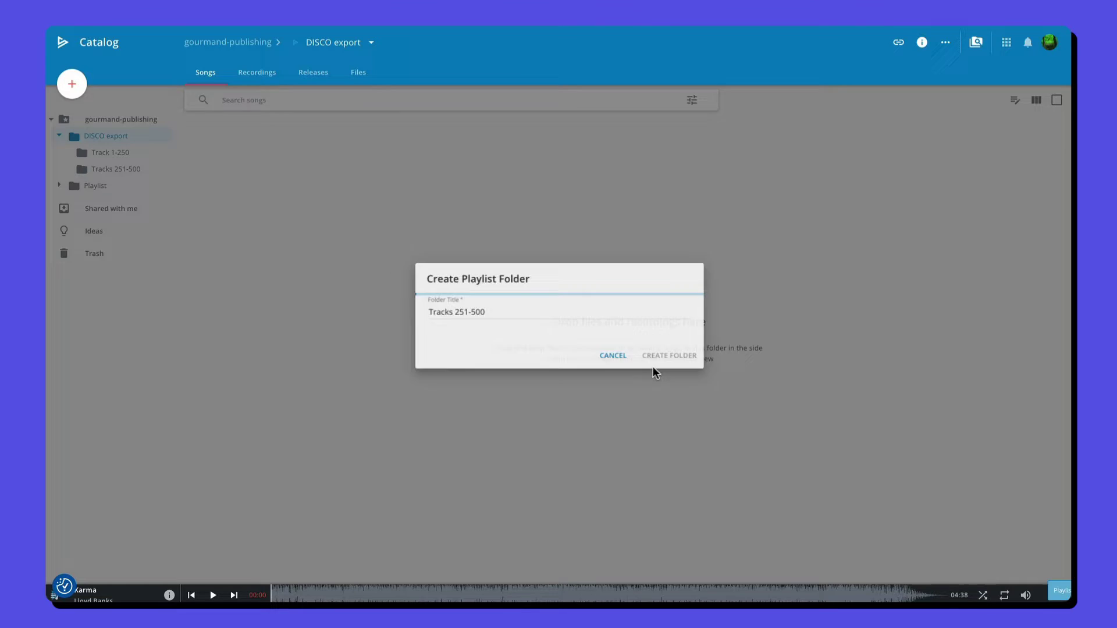
pyautogui.click(121, 119)
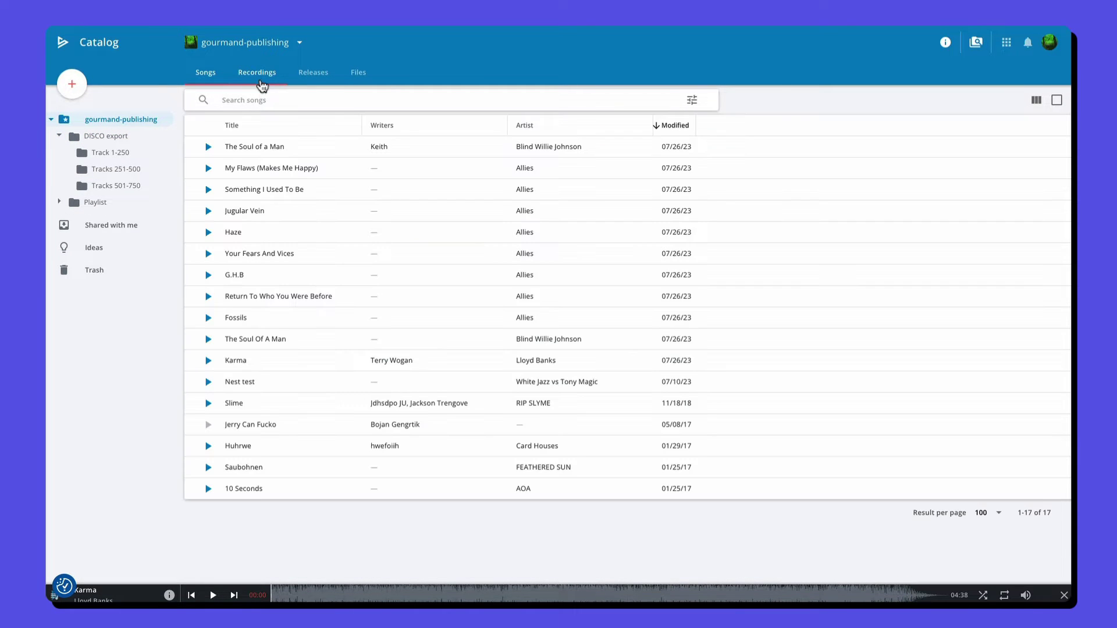
# Show recordings at 100 per page and select all of them
pyautogui.click(256, 73)
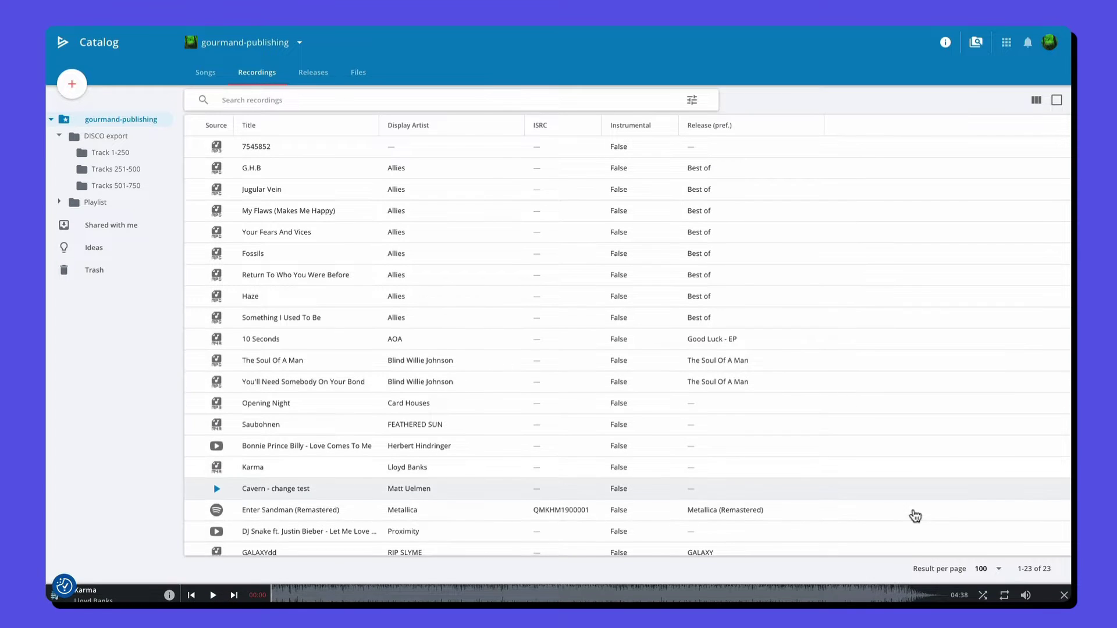
pyautogui.click(998, 569)
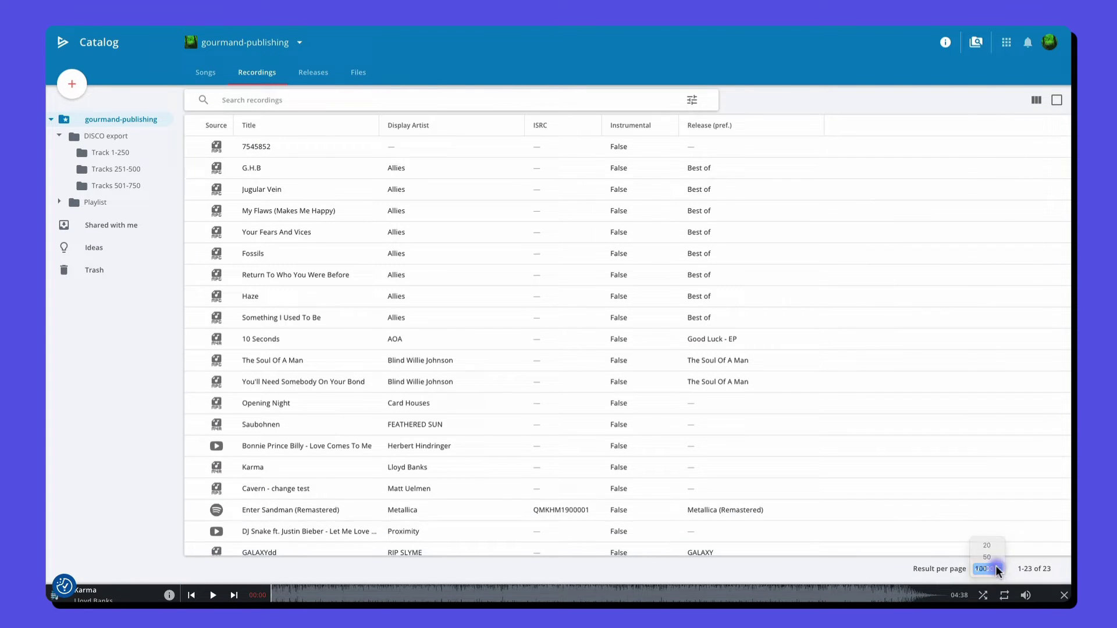
pyautogui.click(987, 569)
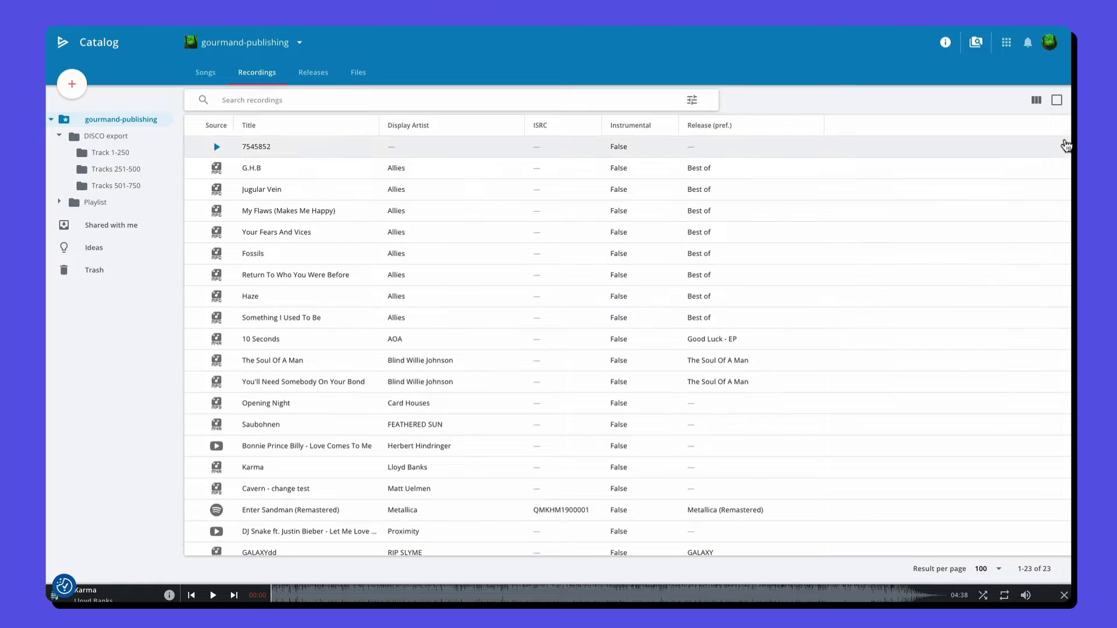
pyautogui.click(1057, 100)
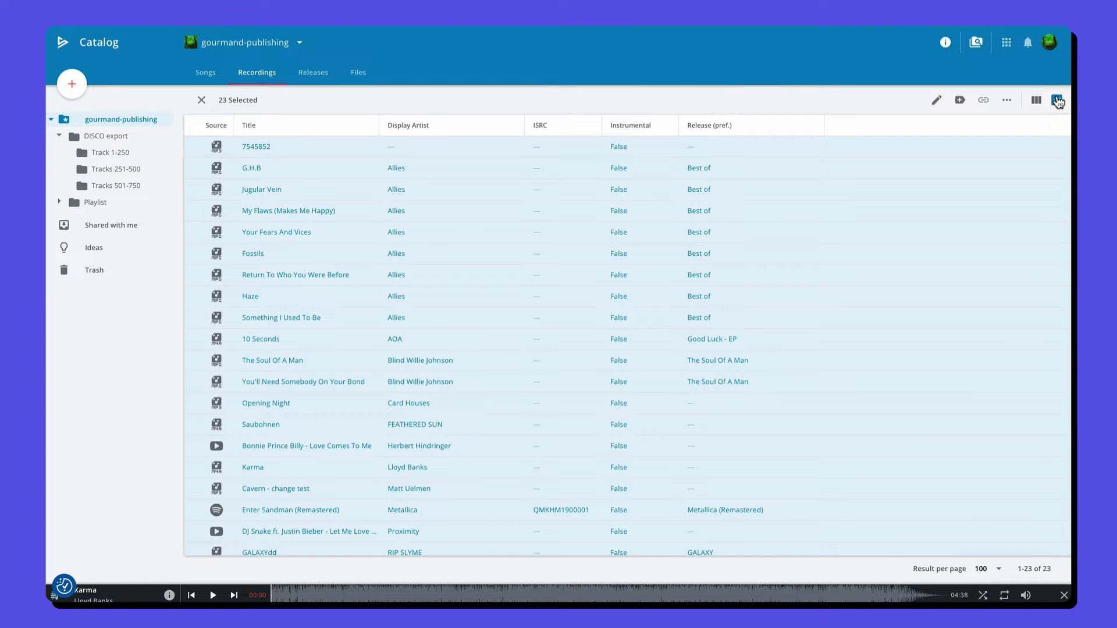
# Add the selected recordings to the Track 1-250 folder inside DISCO export
pyautogui.click(1006, 100)
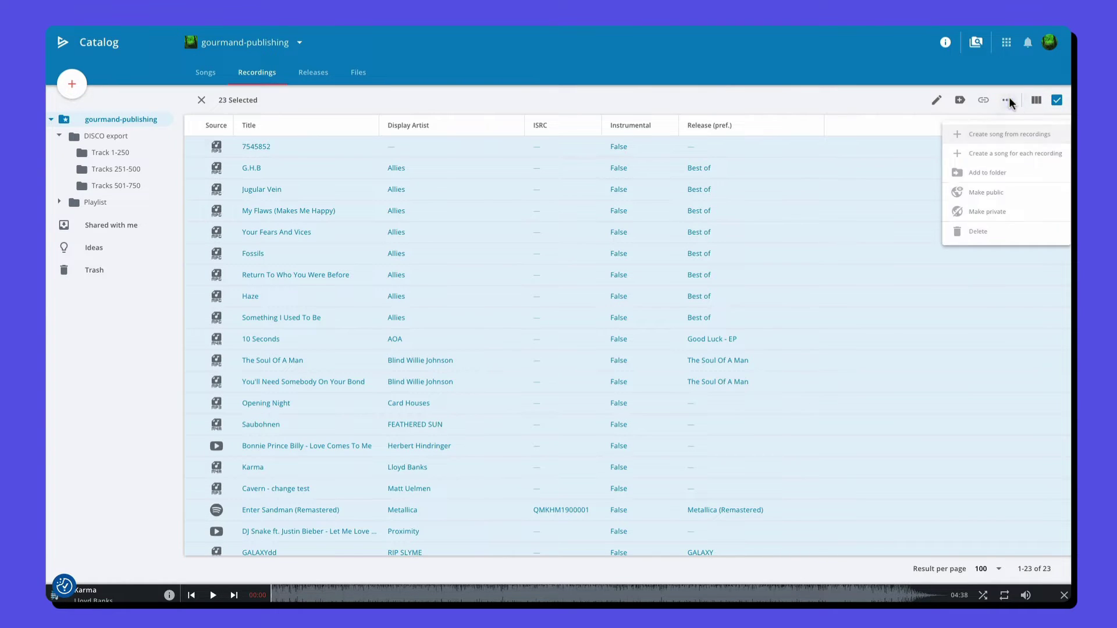
pyautogui.click(987, 173)
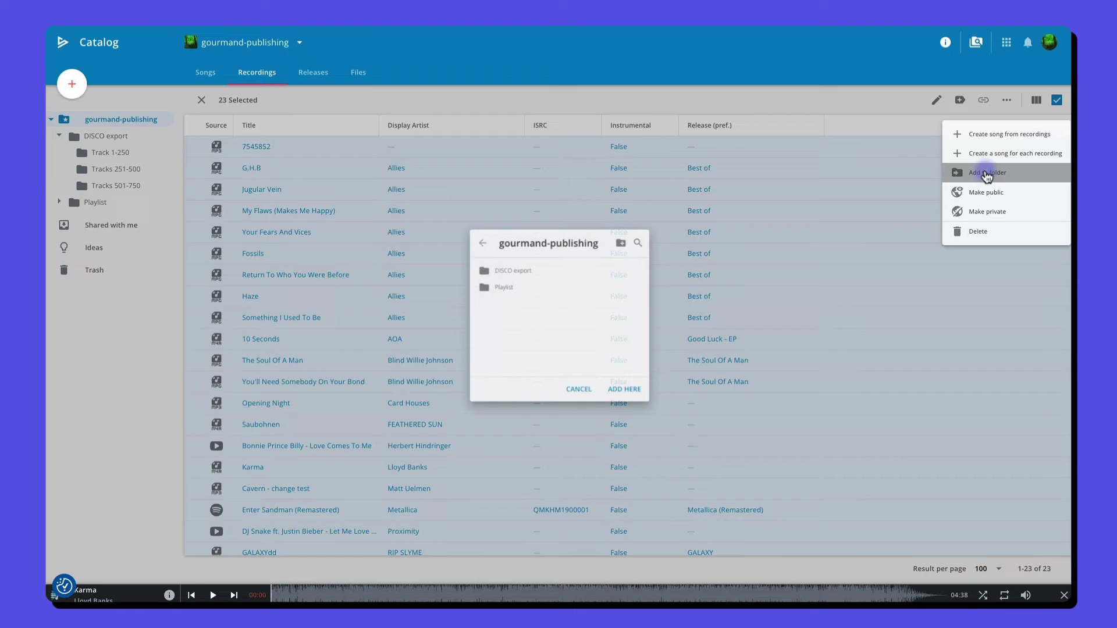
pyautogui.click(521, 264)
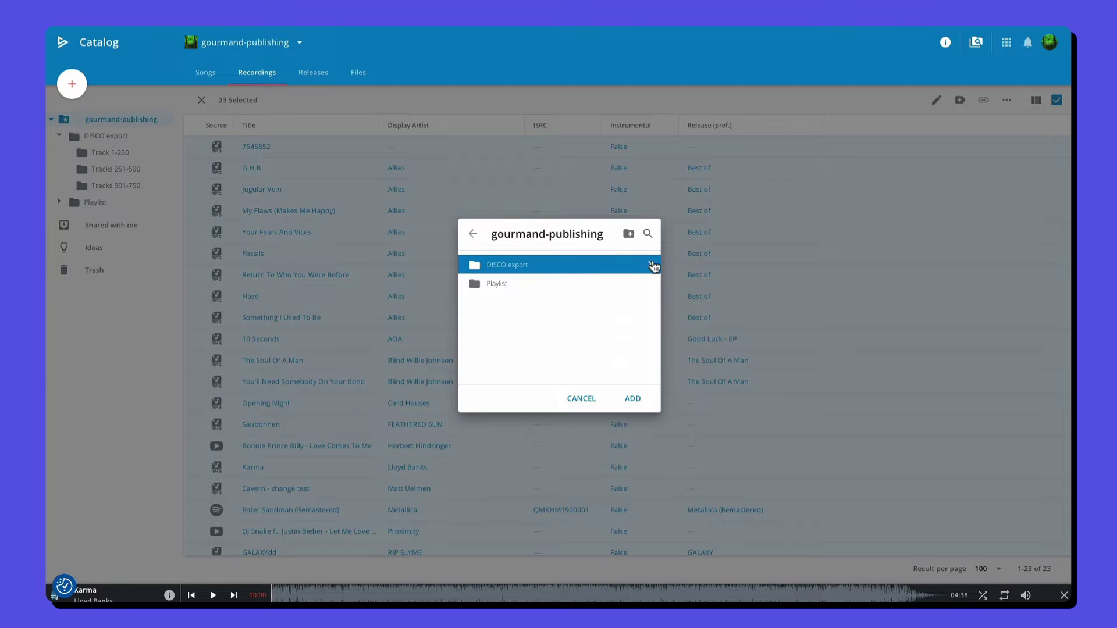
pyautogui.click(653, 265)
pyautogui.click(573, 265)
pyautogui.click(632, 399)
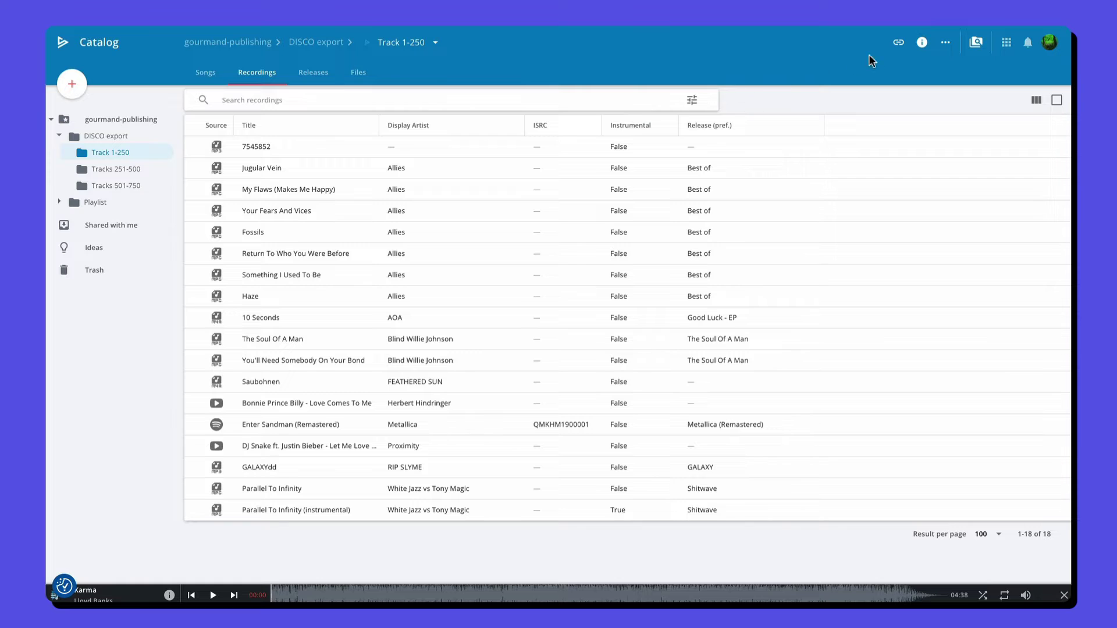
# Enable sharing for the Track 1-250 playlist and copy its share link
pyautogui.click(899, 45)
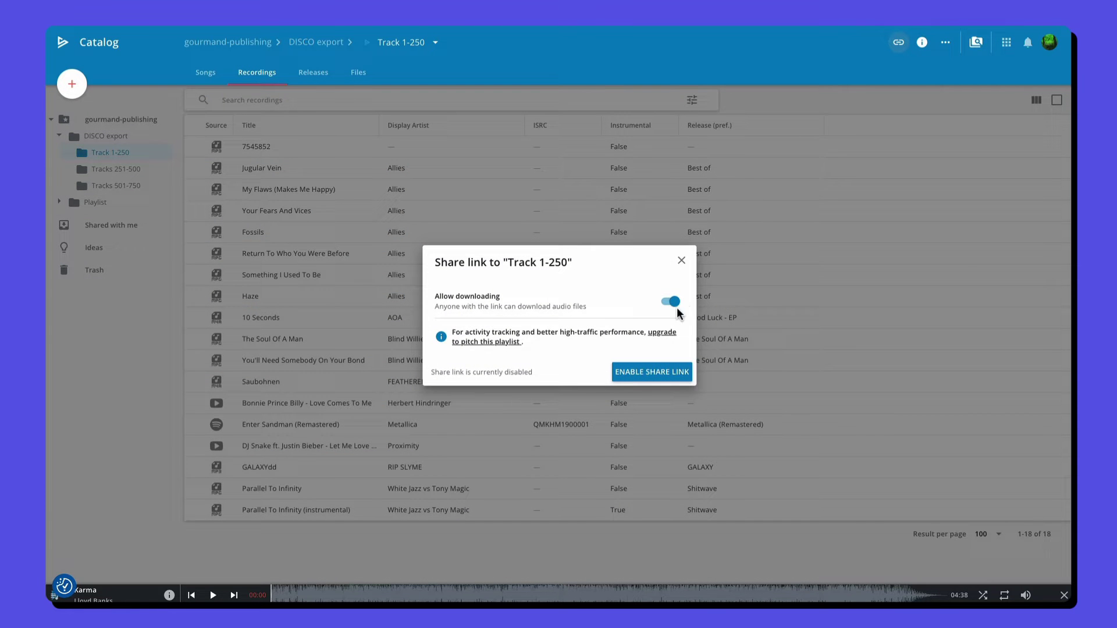
pyautogui.click(648, 372)
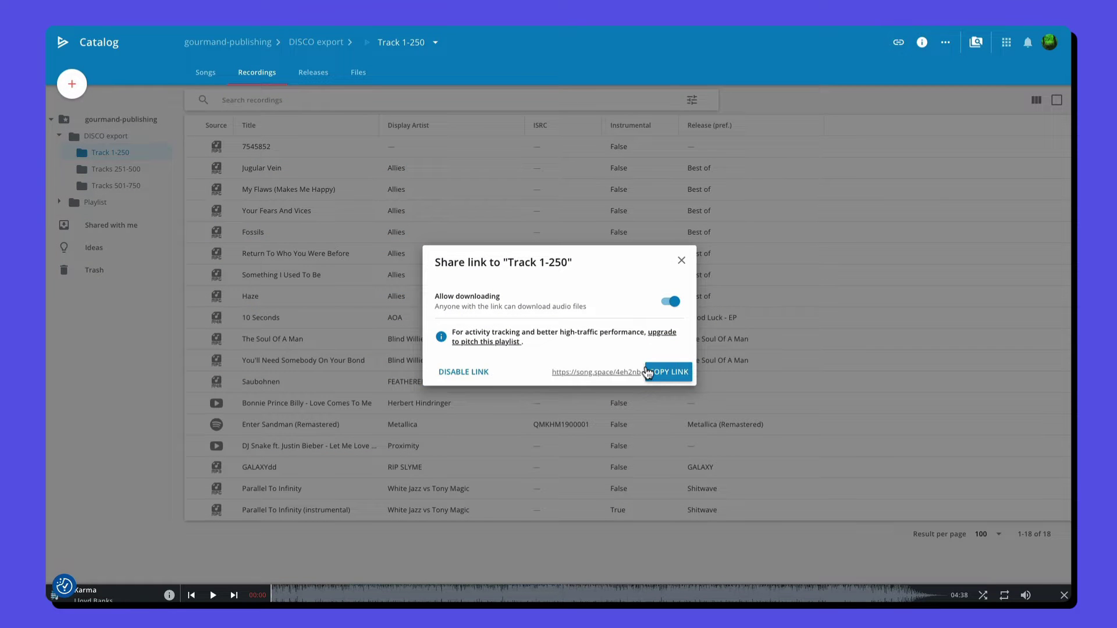
pyautogui.click(665, 371)
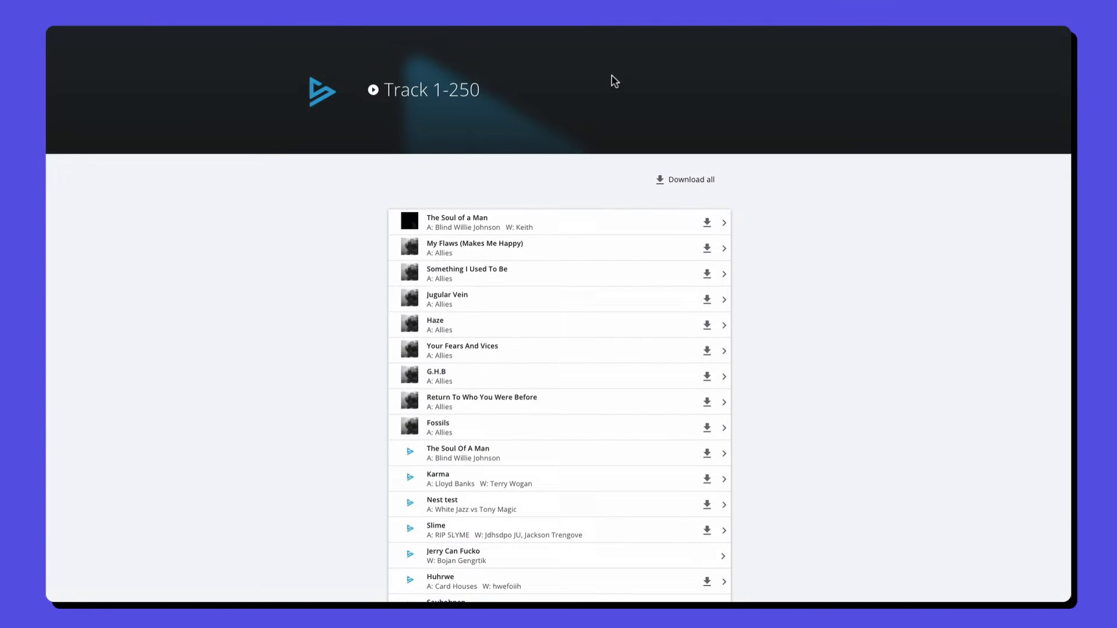
# Download all recordings as original files, including alternates
pyautogui.click(690, 180)
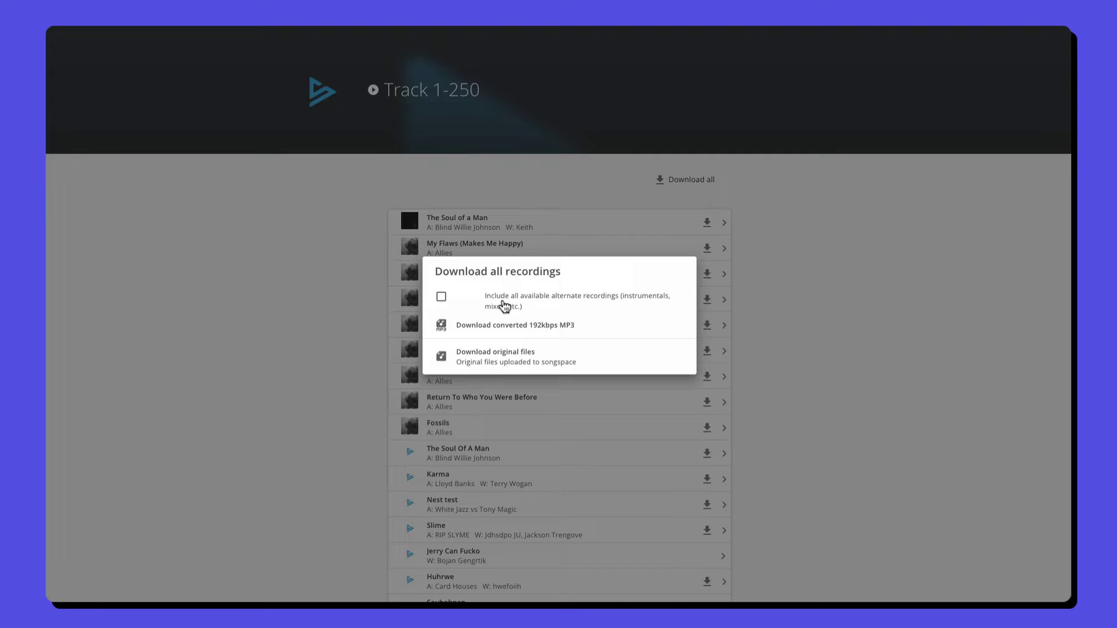
pyautogui.click(505, 298)
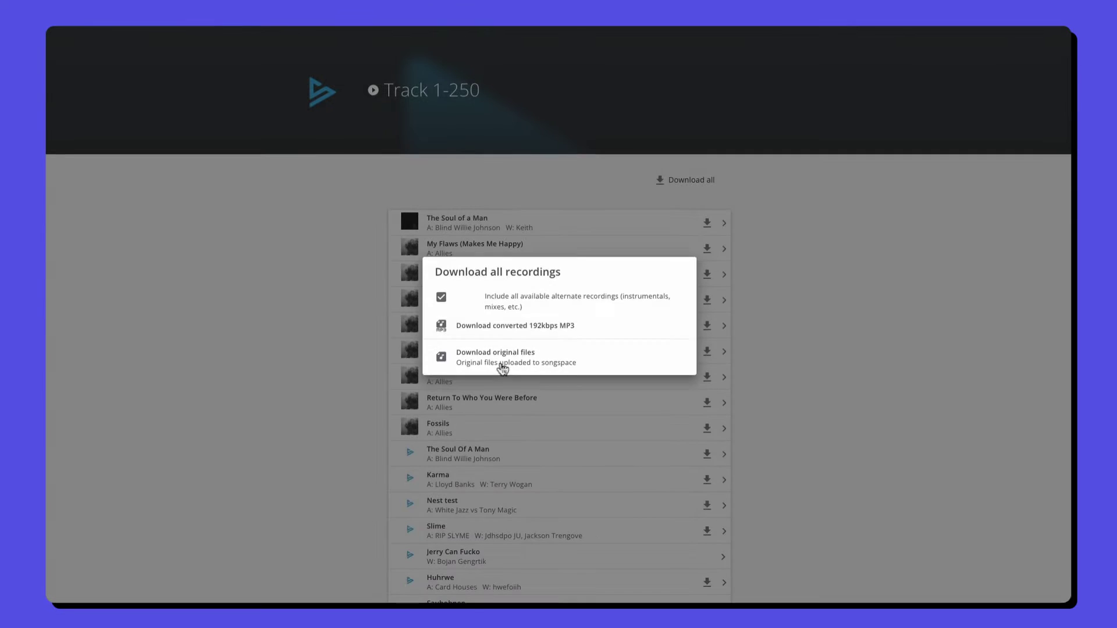
pyautogui.click(501, 364)
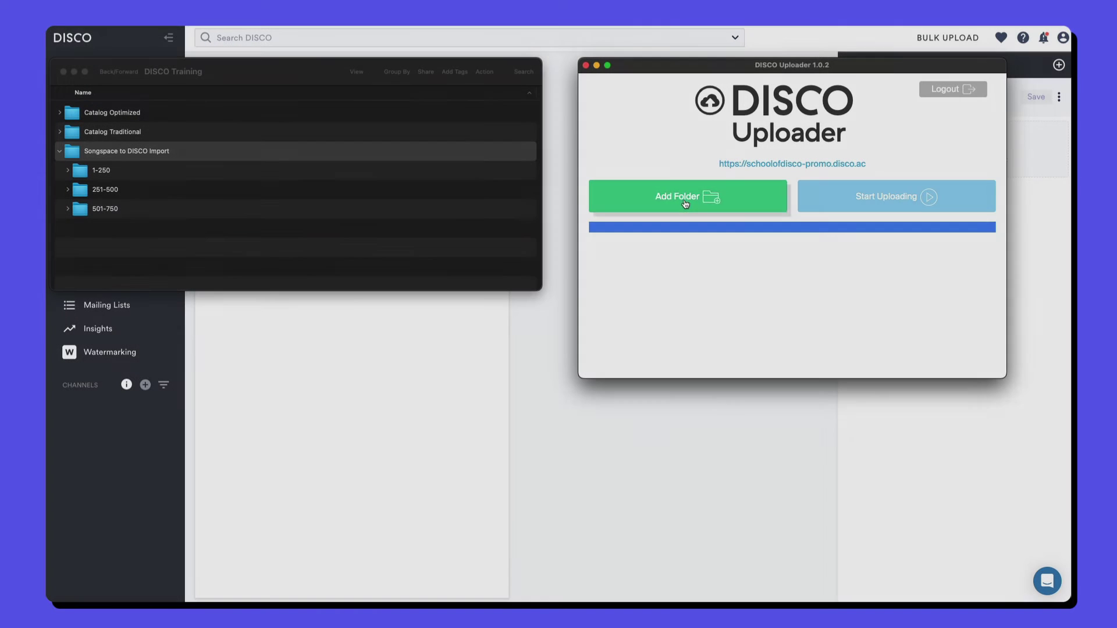
# Add the Songspace to DISCO Import folder to DISCO Uploader for upload
pyautogui.click(685, 206)
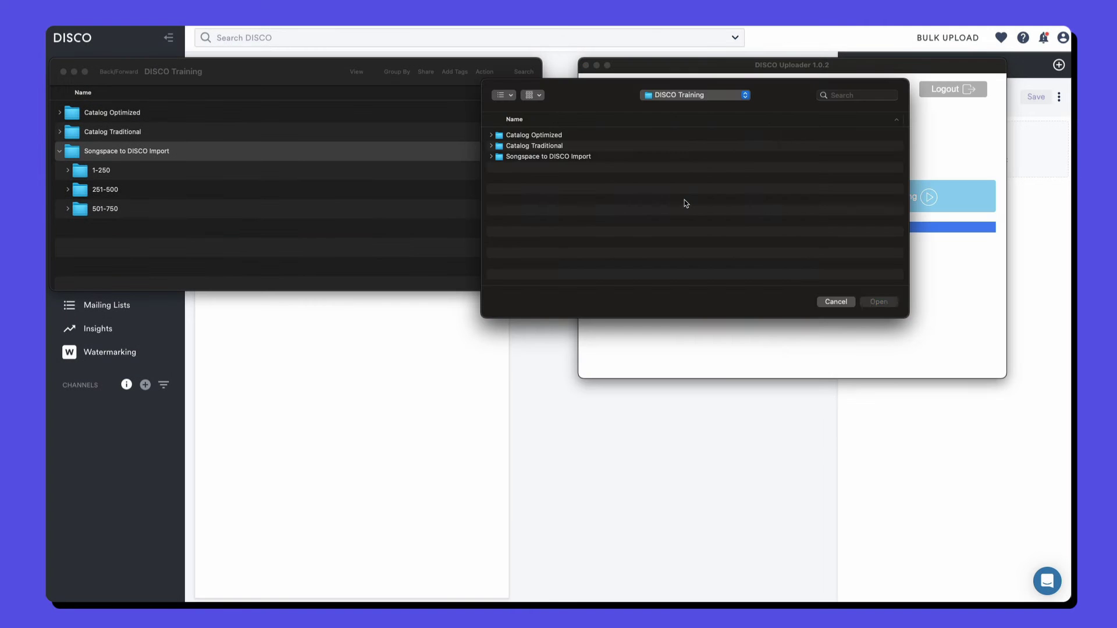
pyautogui.click(546, 157)
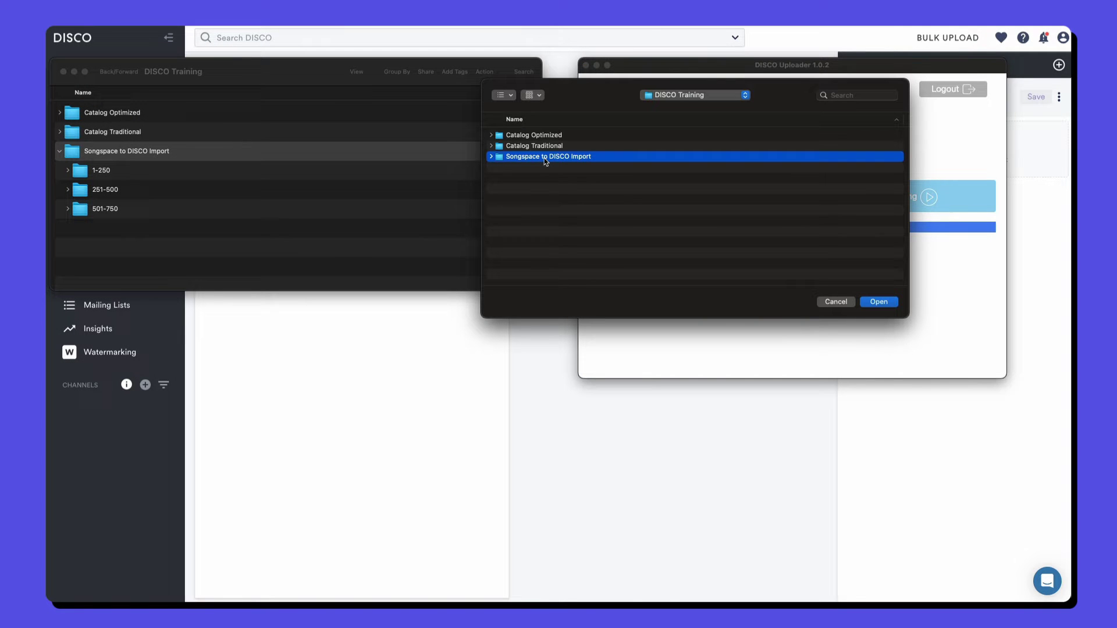
pyautogui.click(879, 302)
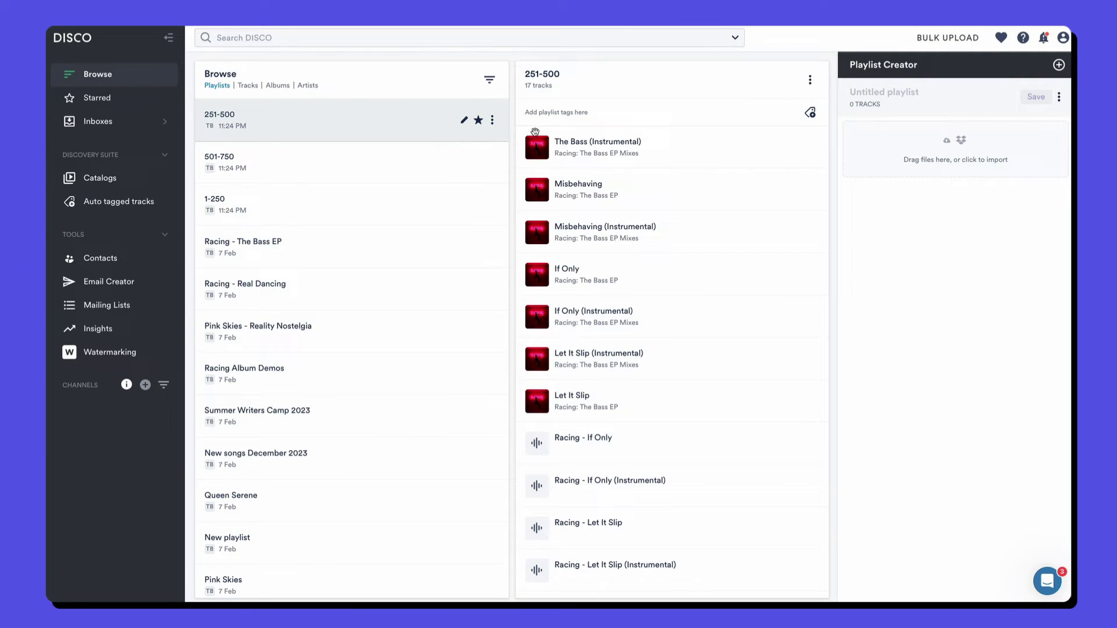
# Save all 17 tracks of the 251-500 playlist as a new playlist named Racing Catalog
pyautogui.click(654, 140)
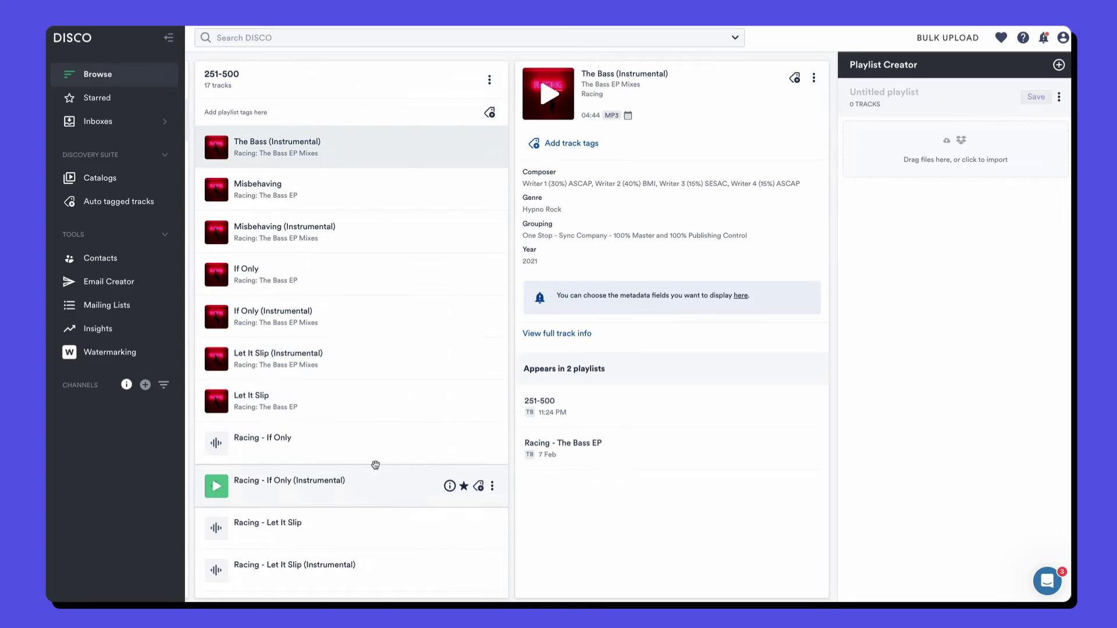
pyautogui.scroll(-3, 375, 465)
pyautogui.scroll(-2, 375, 464)
pyautogui.scroll(-1, 375, 465)
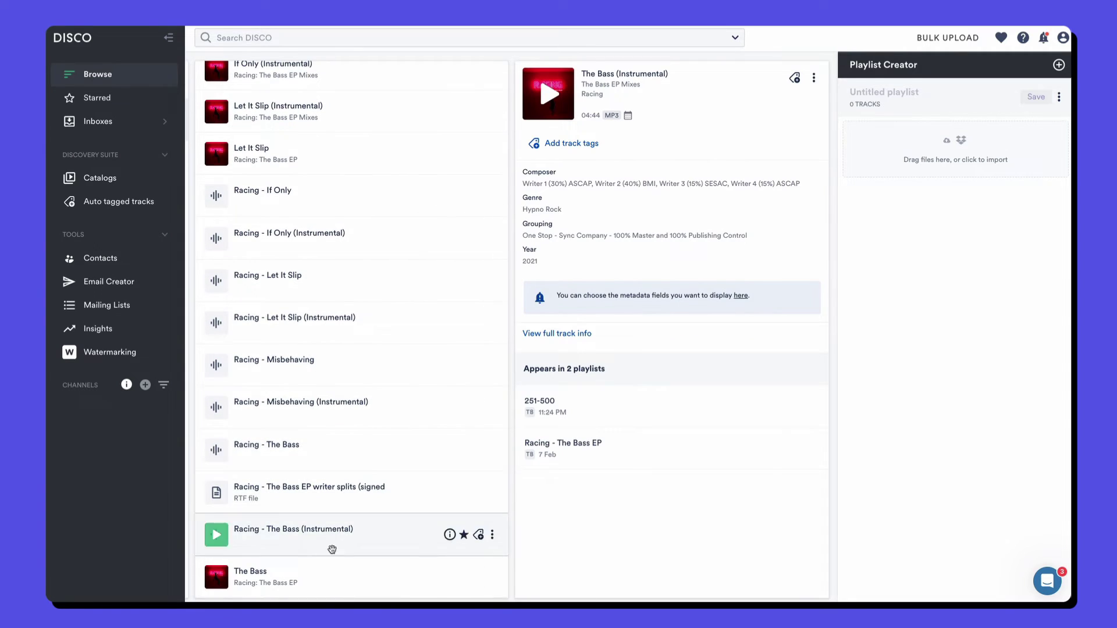
pyautogui.hotkey('ctrl', 'a')
pyautogui.moveTo(349, 450)
pyautogui.mouseDown()
pyautogui.moveTo(893, 185)
pyautogui.moveTo(899, 158)
pyautogui.mouseUp()
pyautogui.click(883, 91)
pyautogui.write('Racing Catalog')
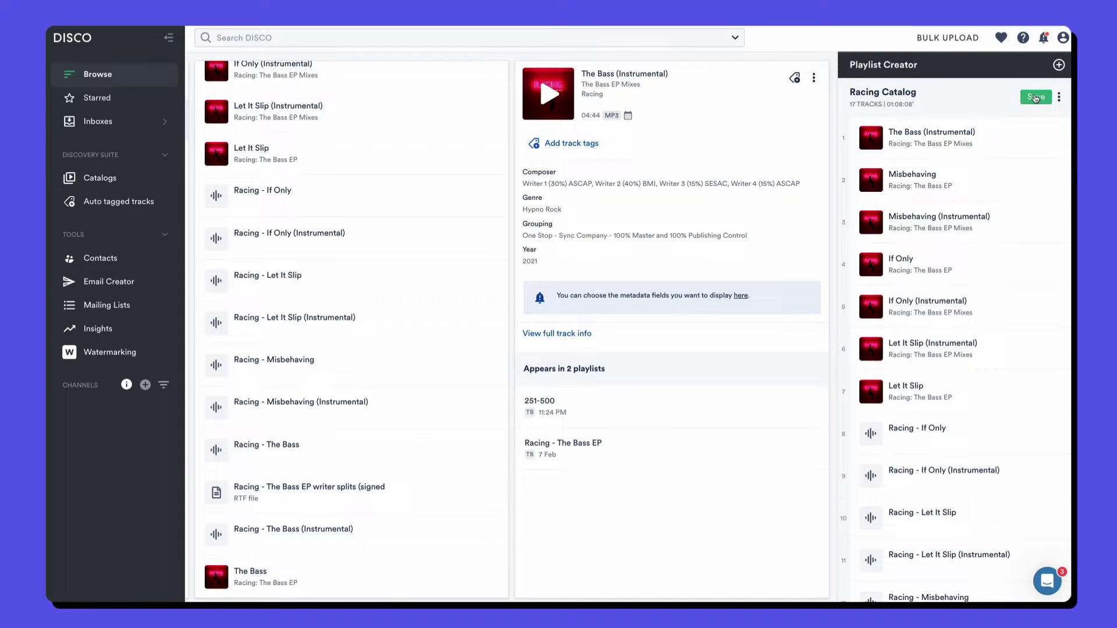
pyautogui.click(1036, 98)
pyautogui.click(671, 481)
# Save the six tracks of the 501-750 playlist as a new playlist, Real Dancing Album
pyautogui.click(391, 204)
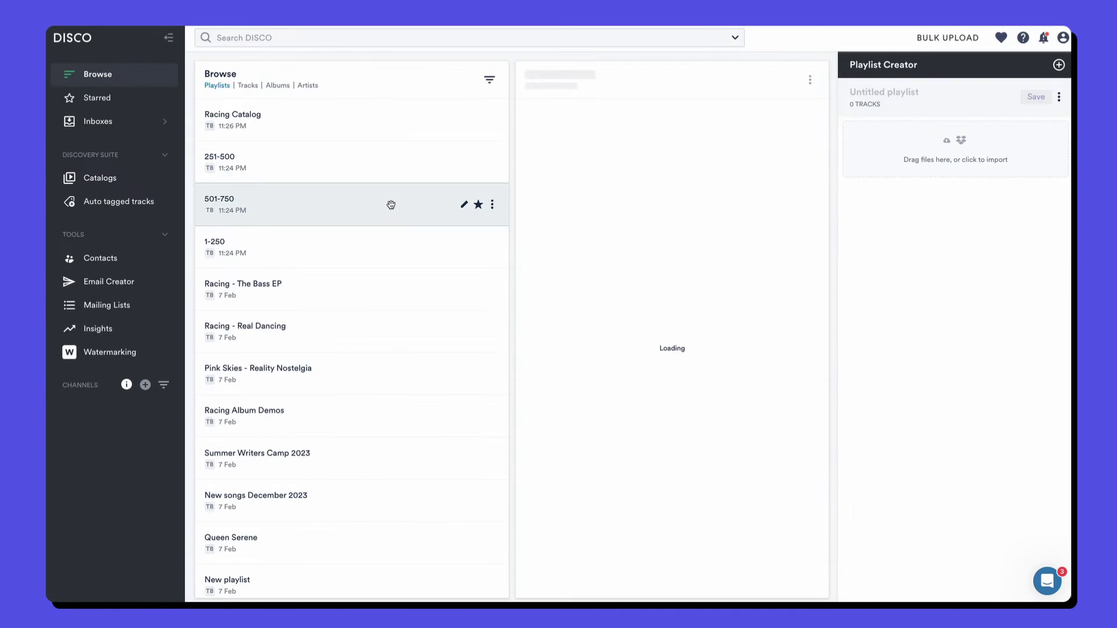
pyautogui.click(593, 151)
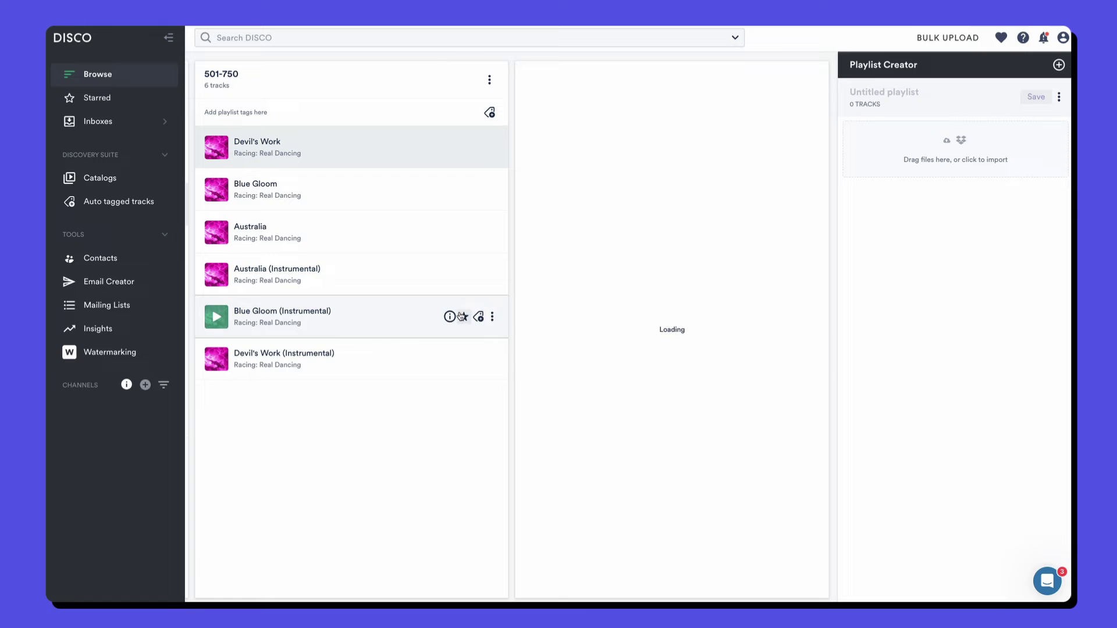
pyautogui.keyDown('shift'); pyautogui.click(396, 355); pyautogui.keyUp('shift')
pyautogui.moveTo(396, 356); pyautogui.dragTo(952, 153)
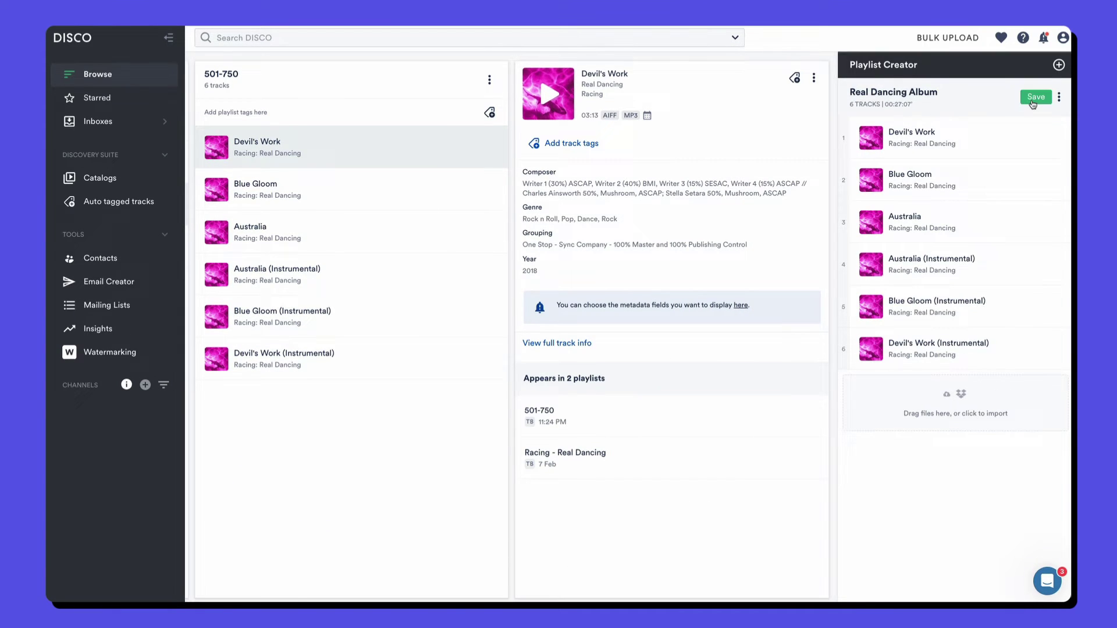
pyautogui.click(1035, 97)
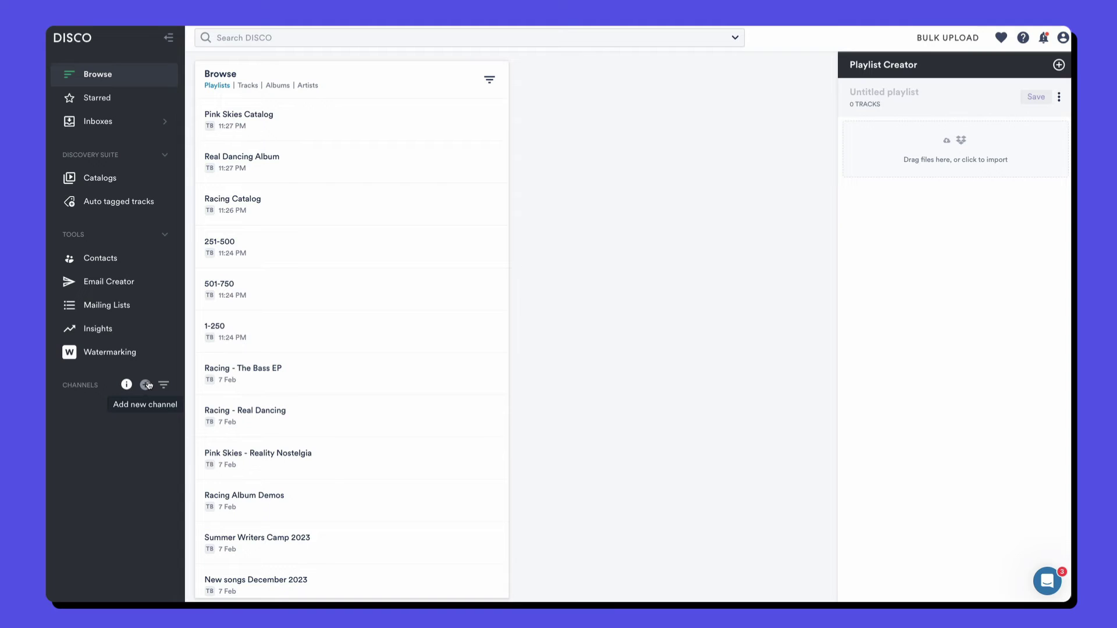
# Create a channel named Publishing Clients and expand its folders
pyautogui.click(146, 385)
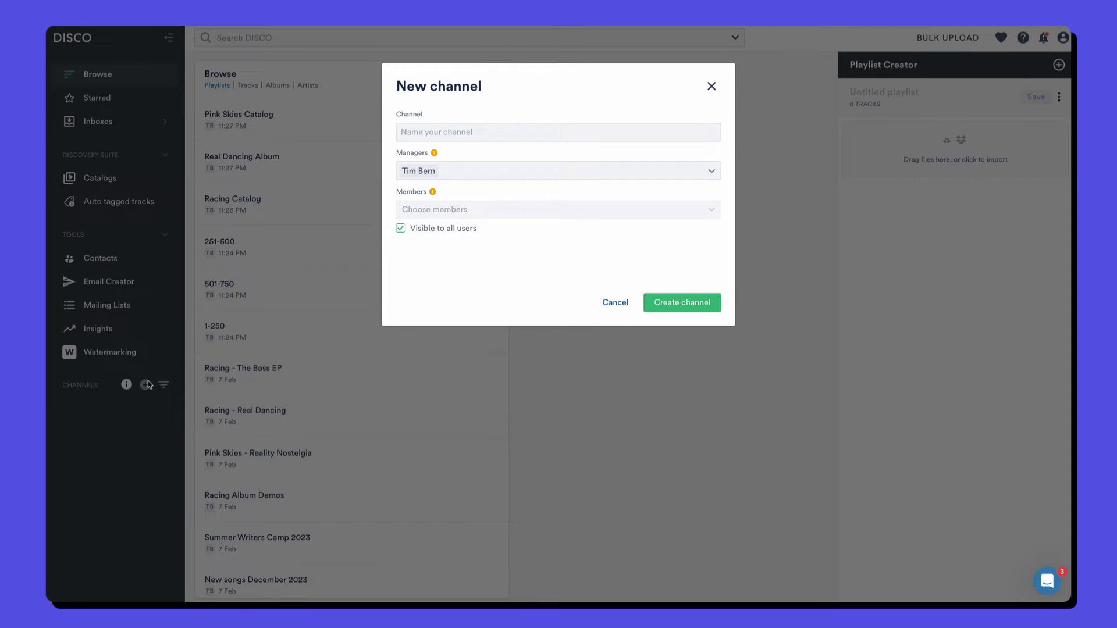
pyautogui.click(437, 132)
pyautogui.write('Pu')
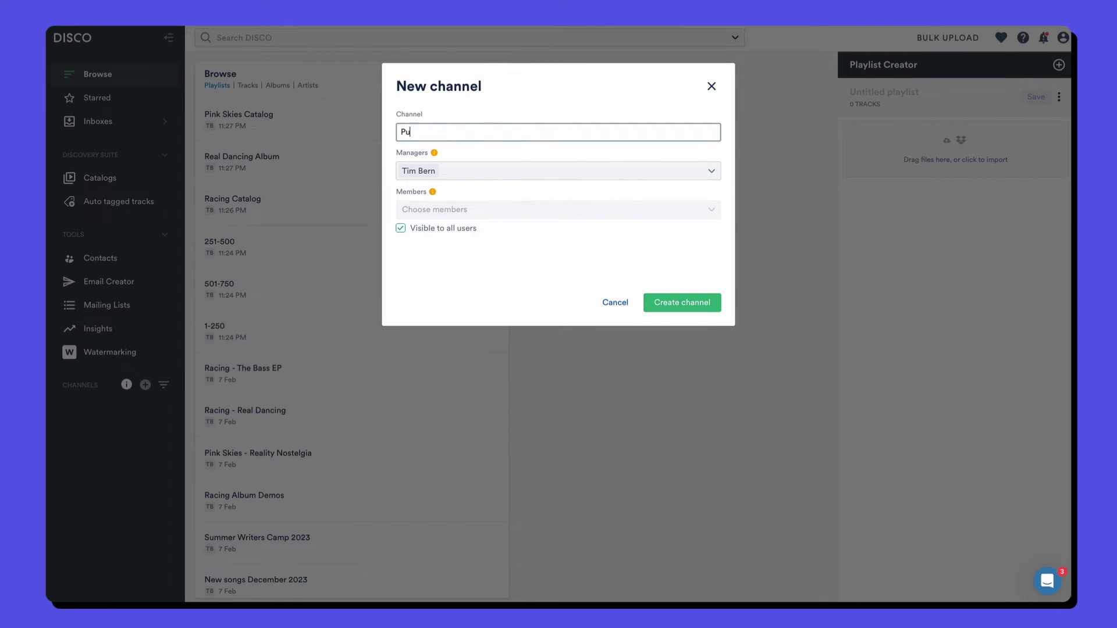
pyautogui.write('blishing Clients')
pyautogui.click(668, 303)
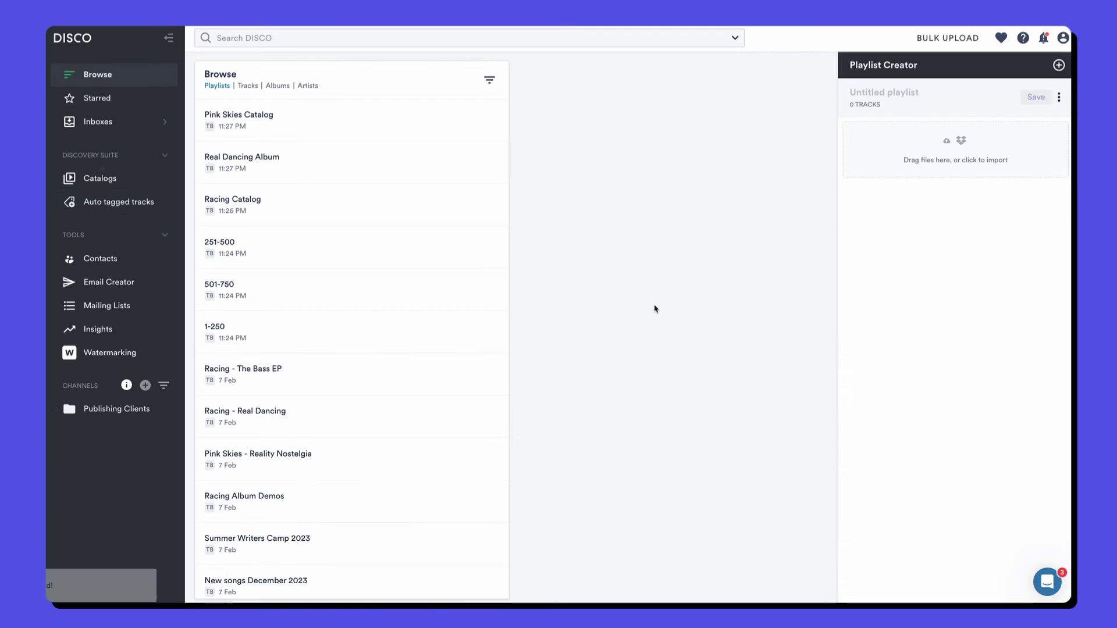
pyautogui.click(57, 408)
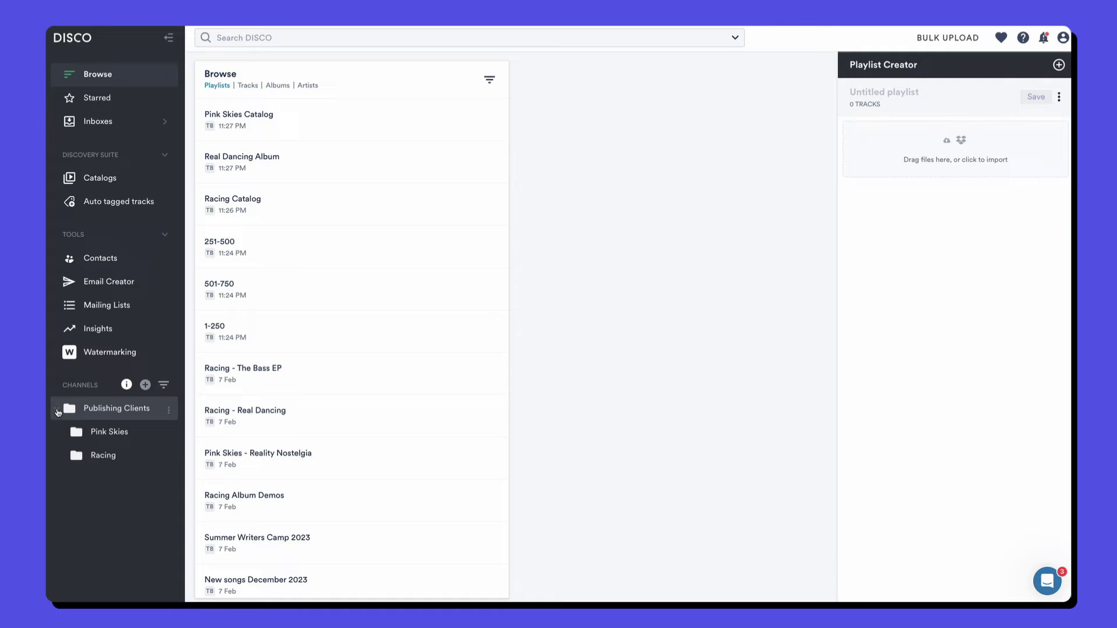
# File Pink Skies Catalog into the Pink Skies folder, then return to Real Dancing Album
pyautogui.moveTo(239, 117)
pyautogui.mouseDown()
pyautogui.moveTo(103, 434)
pyautogui.moveTo(147, 435)
pyautogui.mouseUp()
pyautogui.click(97, 74)
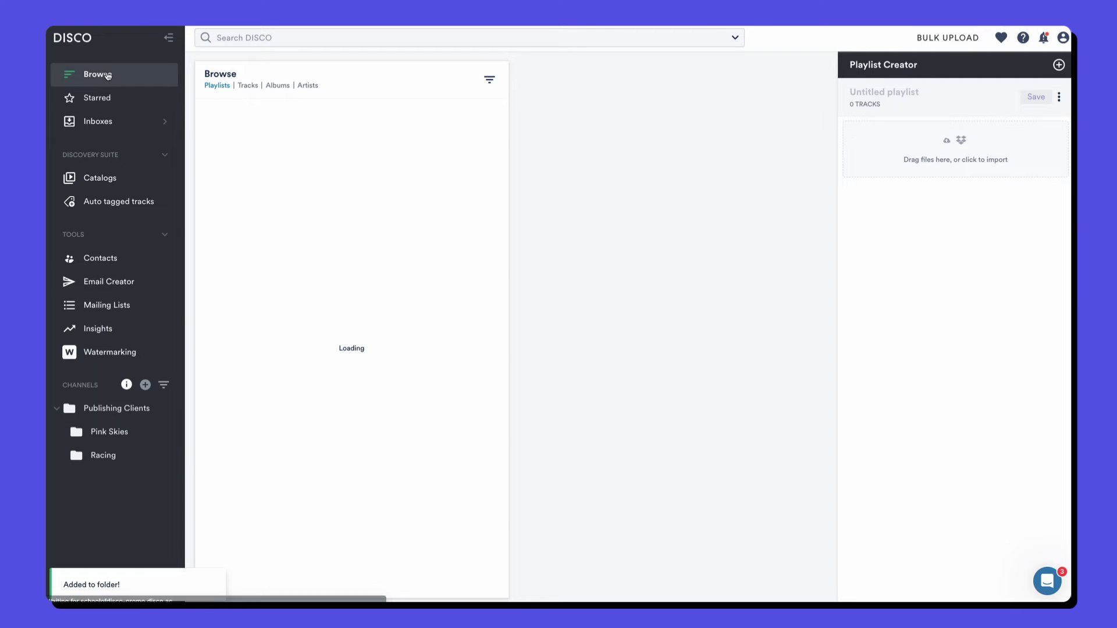
pyautogui.click(271, 157)
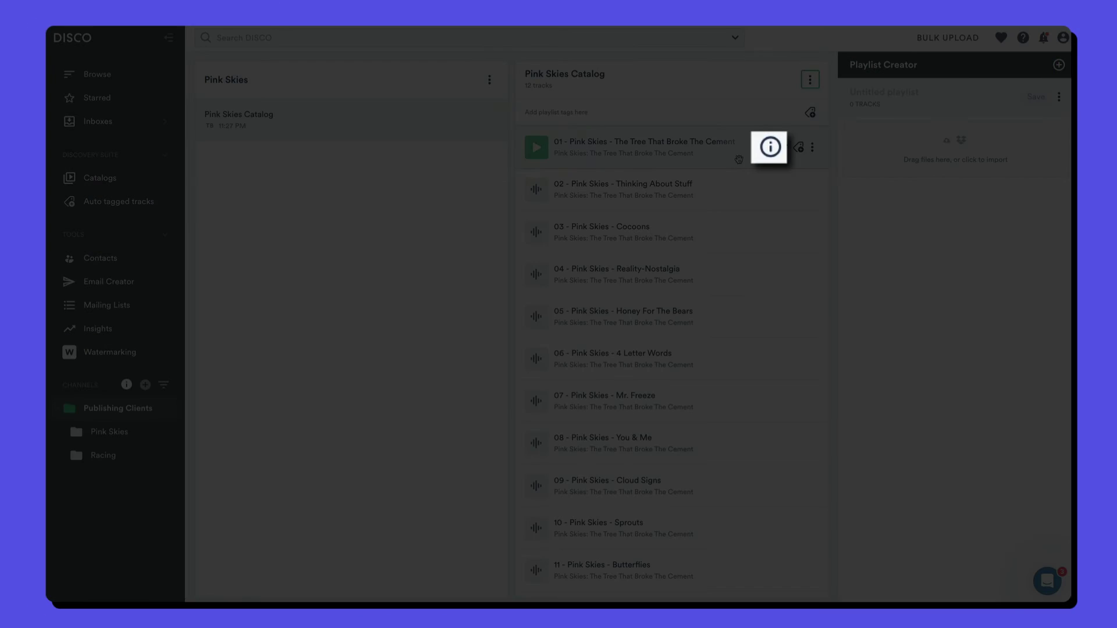
# Remove the number-and-artist prefix from track 01's title and save it
pyautogui.click(770, 148)
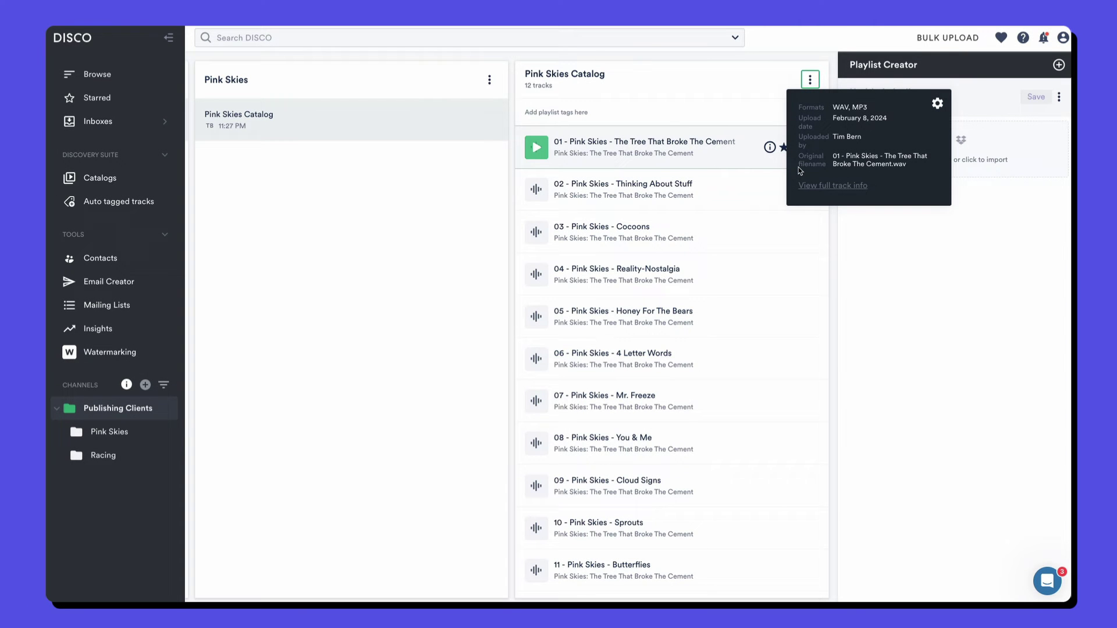
pyautogui.click(832, 185)
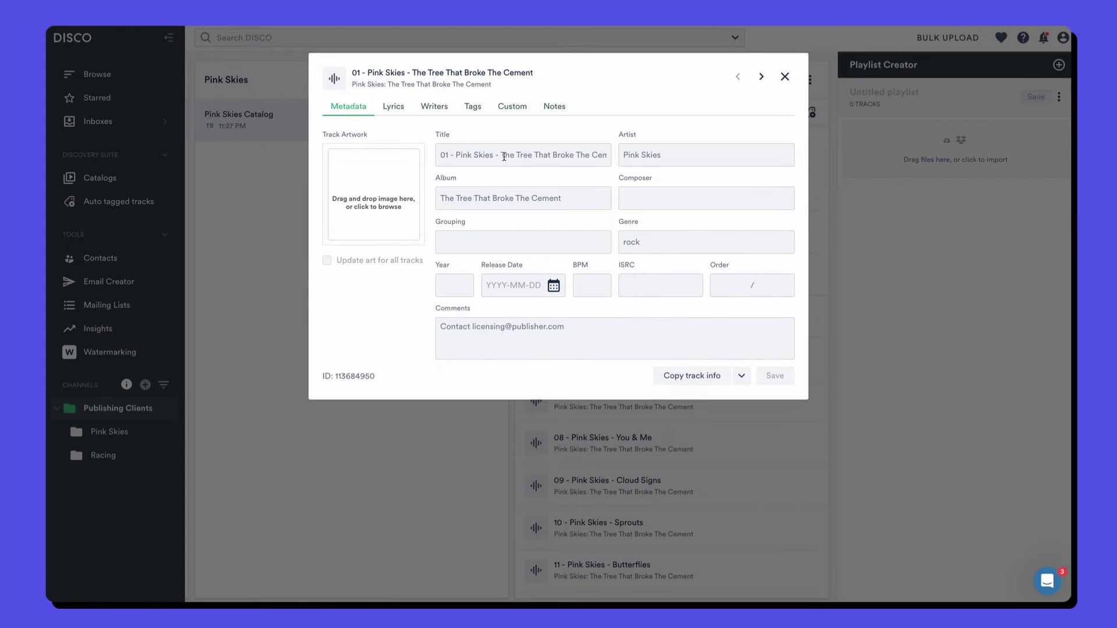
pyautogui.moveTo(501, 156); pyautogui.dragTo(406, 159)
pyautogui.press('BackSpace')
pyautogui.click(773, 376)
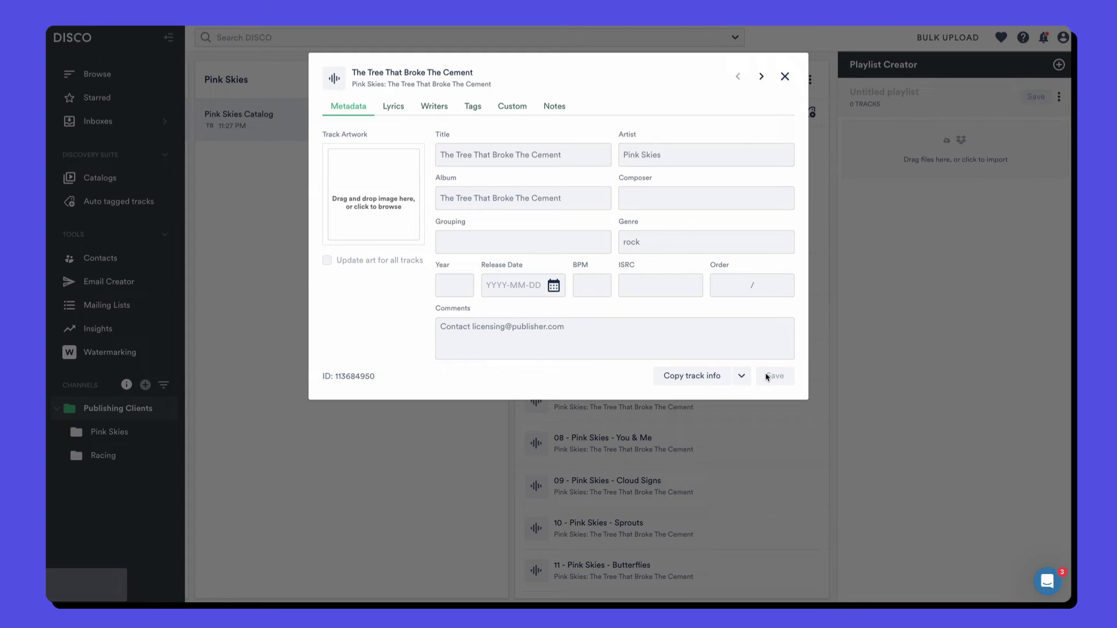
# Shorten track 02's title to Thinking About Stuff and save it
pyautogui.click(760, 76)
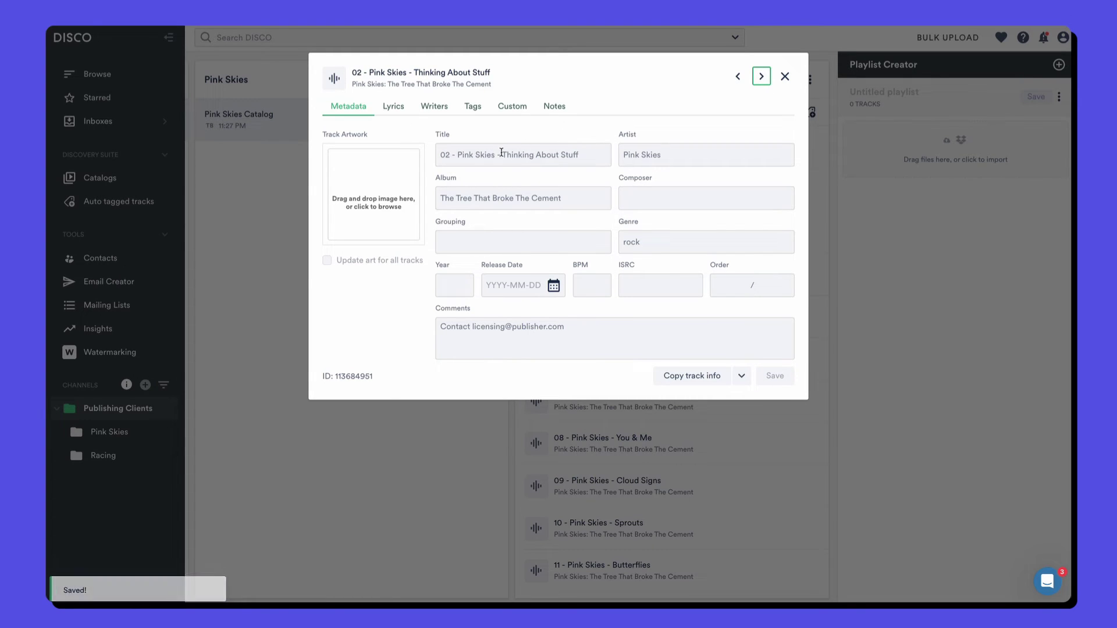
pyautogui.moveTo(500, 155); pyautogui.dragTo(395, 157)
pyautogui.press('BackSpace')
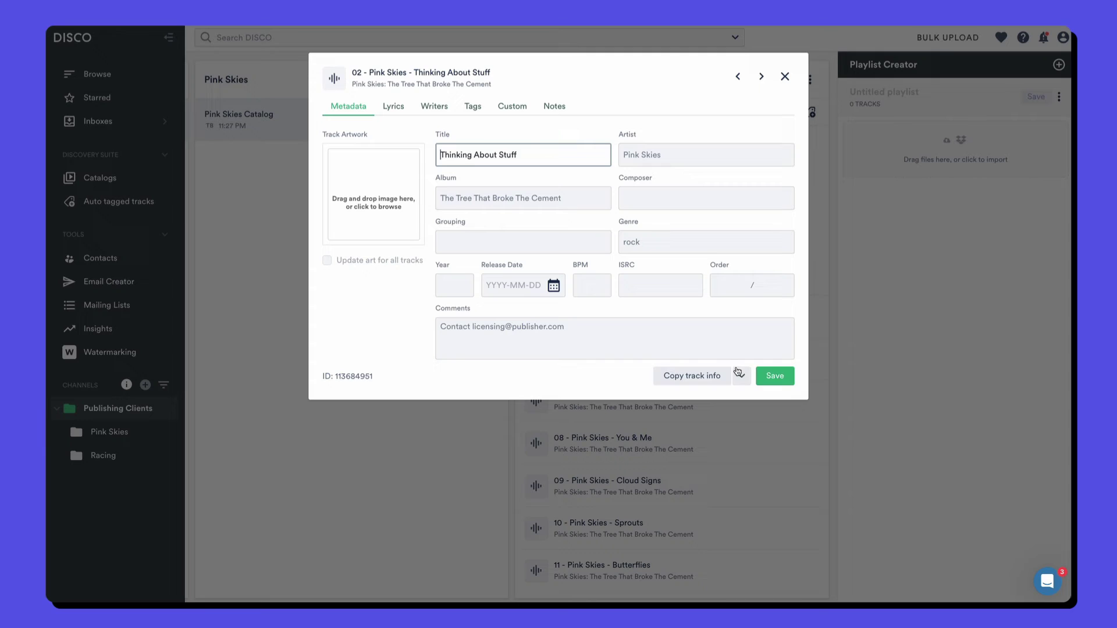
pyautogui.click(774, 375)
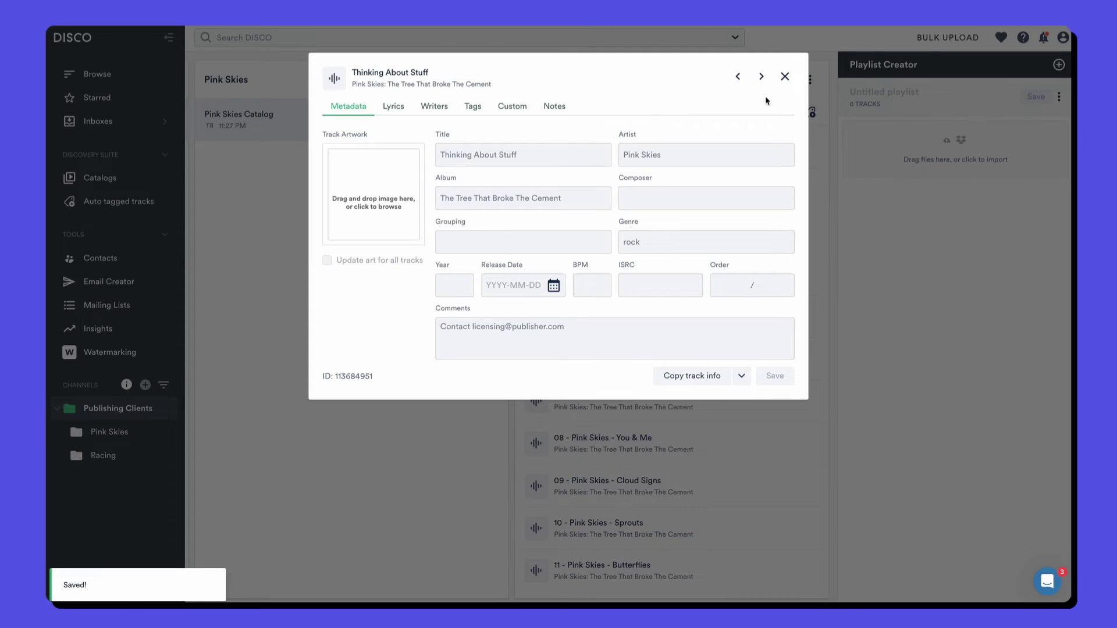
# Shorten track 03's title to Cocoons and save it
pyautogui.click(761, 76)
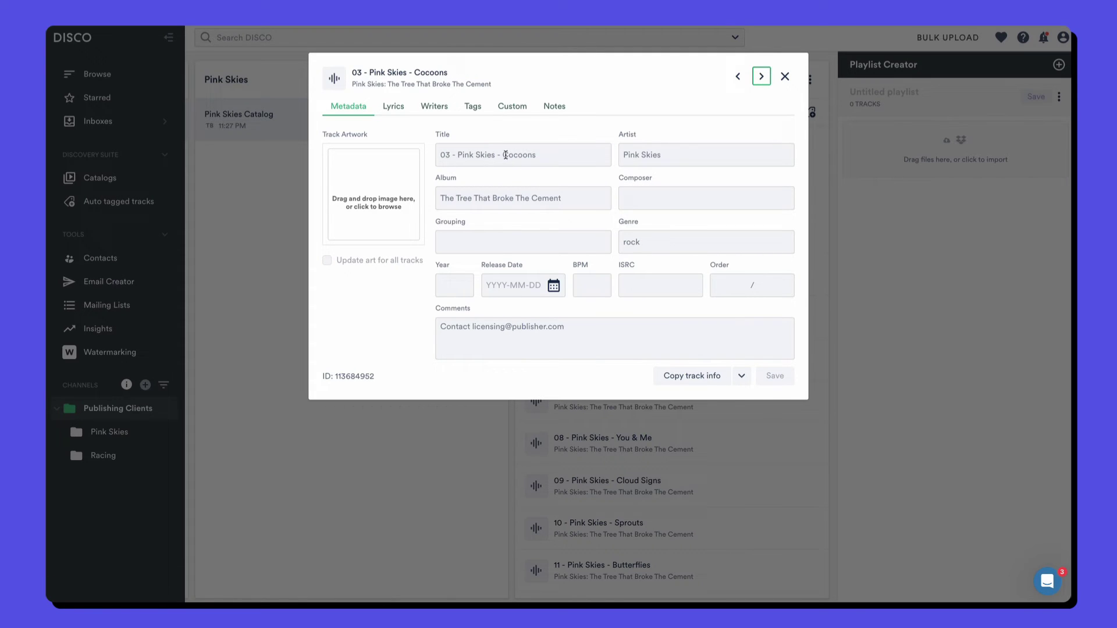
pyautogui.moveTo(504, 155); pyautogui.dragTo(412, 163)
pyautogui.press('BackSpace')
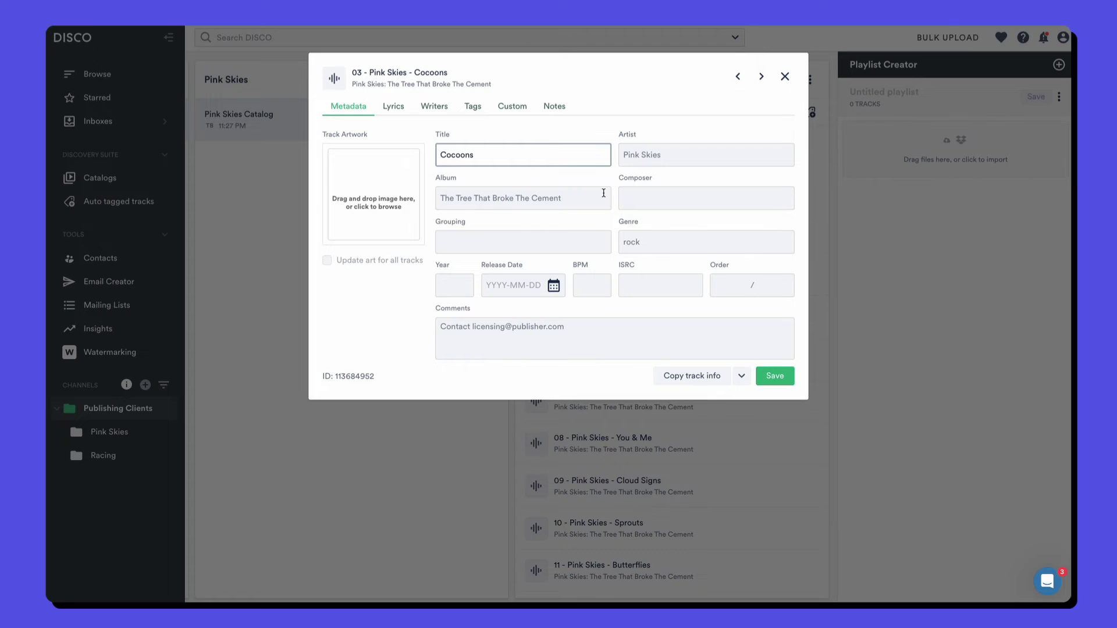
pyautogui.click(774, 375)
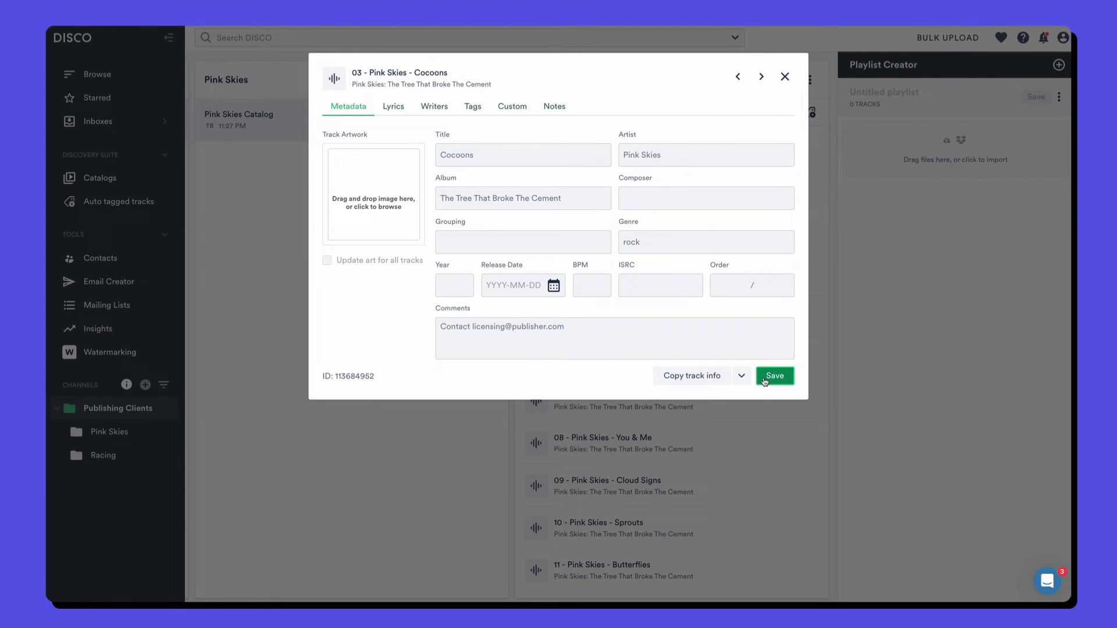
pyautogui.click(765, 382)
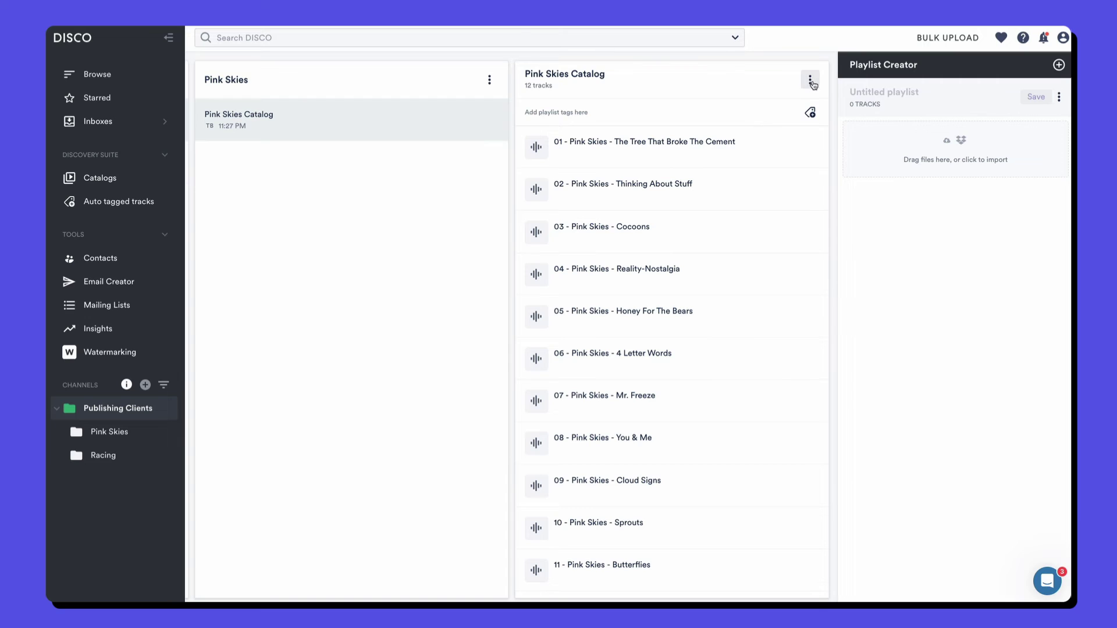
# Bulk-edit all 12 tracks with artist Pink Skies and album The Tree That Broke The Cement
pyautogui.click(809, 80)
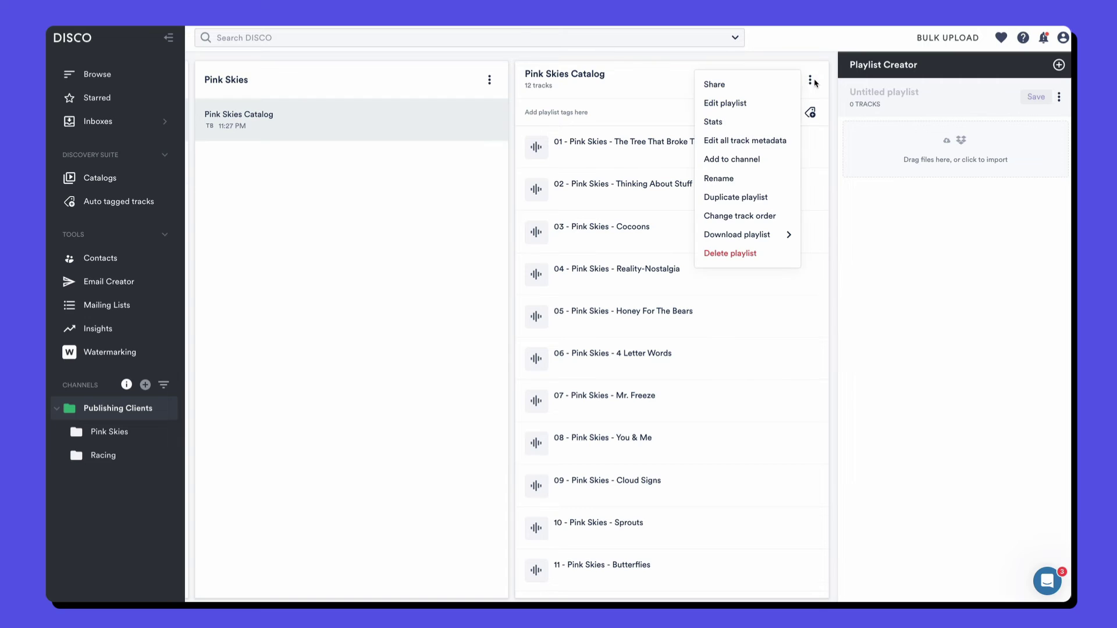
pyautogui.click(746, 141)
pyautogui.click(708, 146)
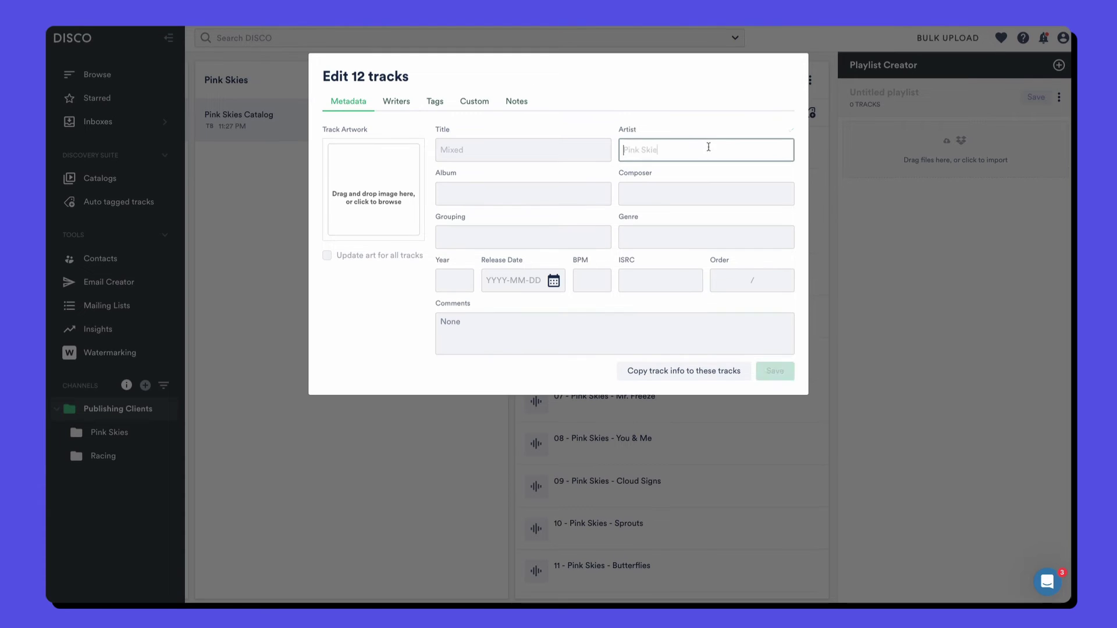
pyautogui.write('Pink Skies')
pyautogui.click(523, 195)
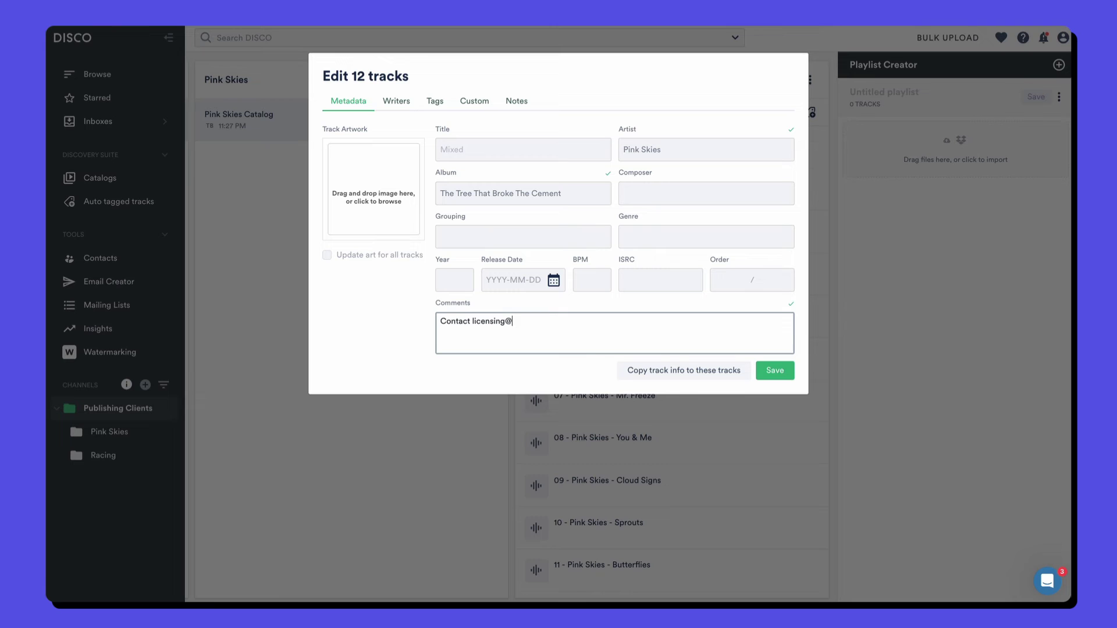
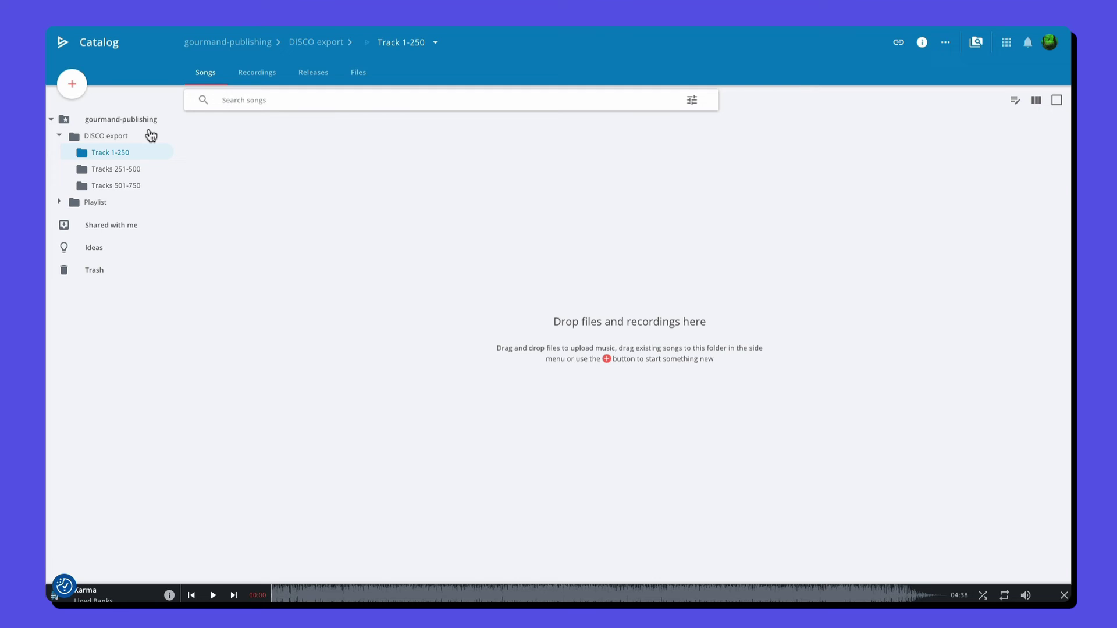
# Start an export of the Track 1-250 folder from its recordings list
pyautogui.click(257, 72)
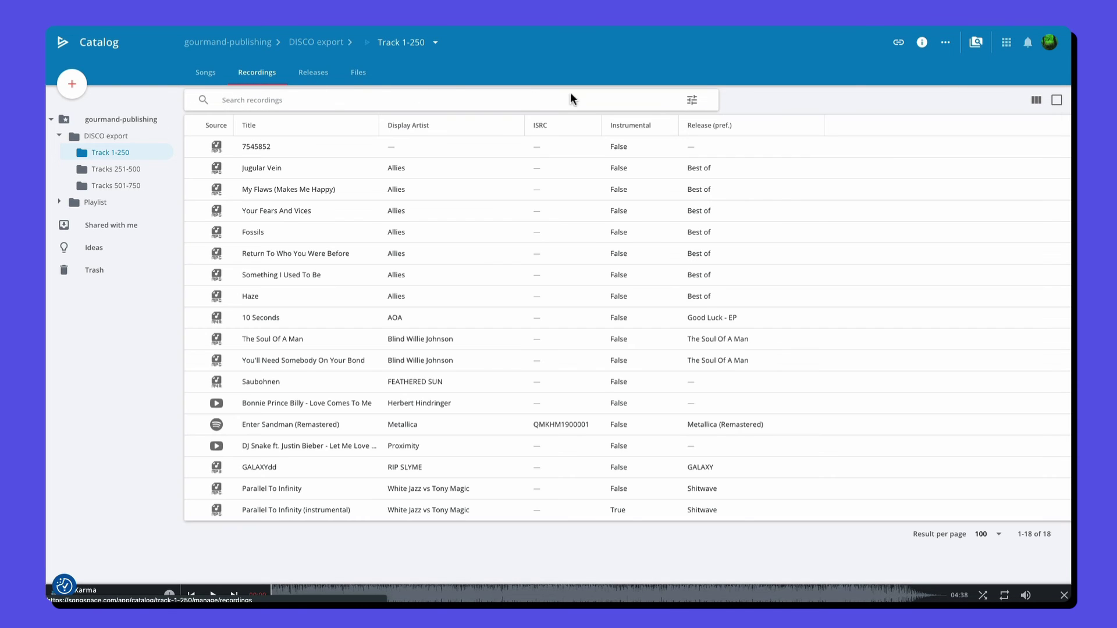
pyautogui.click(945, 43)
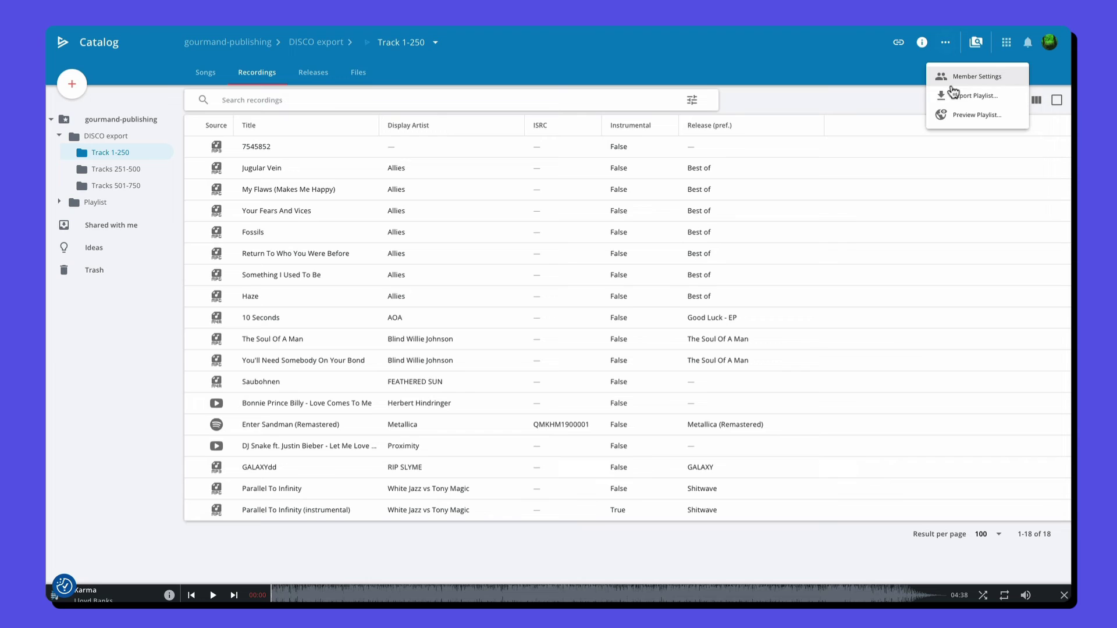
pyautogui.click(958, 96)
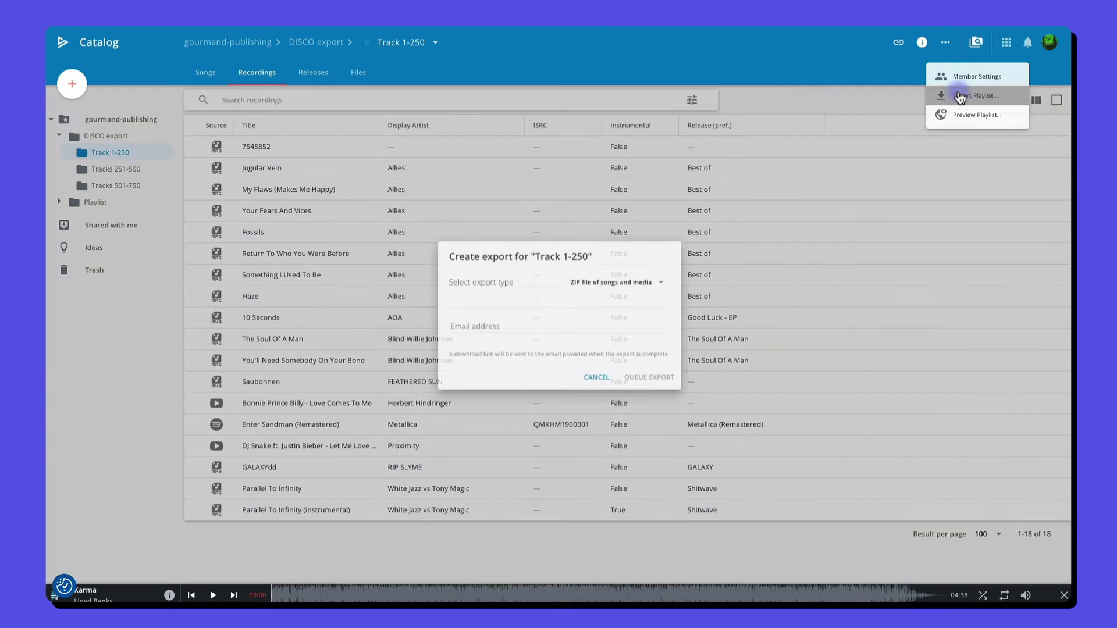
# Queue a Playlist Folder Overview CSV export to the entered email address
pyautogui.click(656, 281)
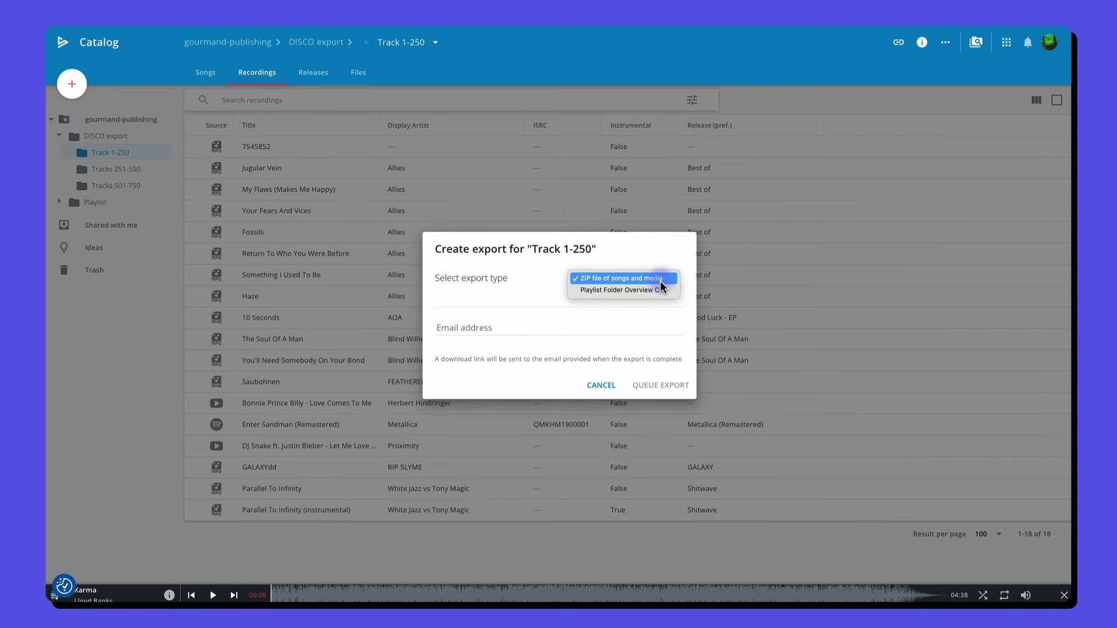
pyautogui.click(656, 291)
pyautogui.click(559, 327)
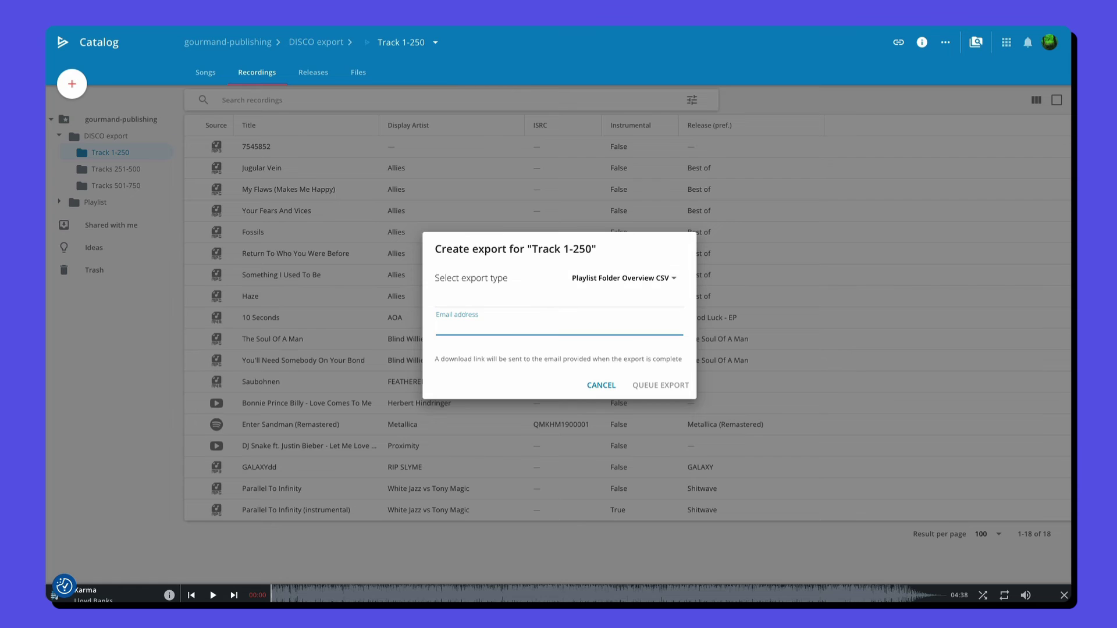
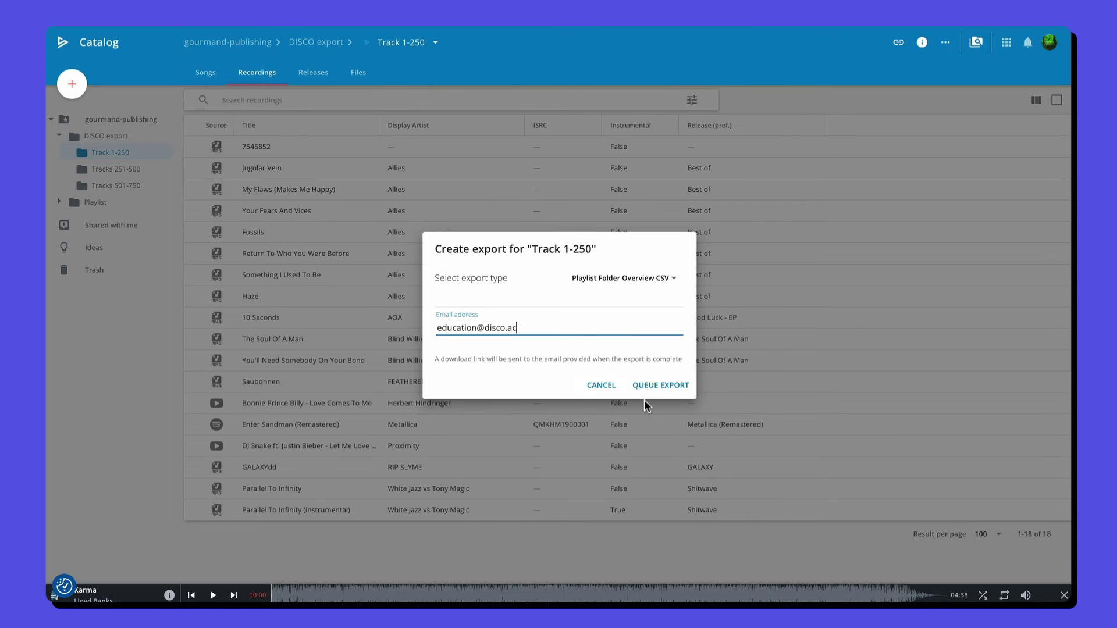
pyautogui.click(661, 386)
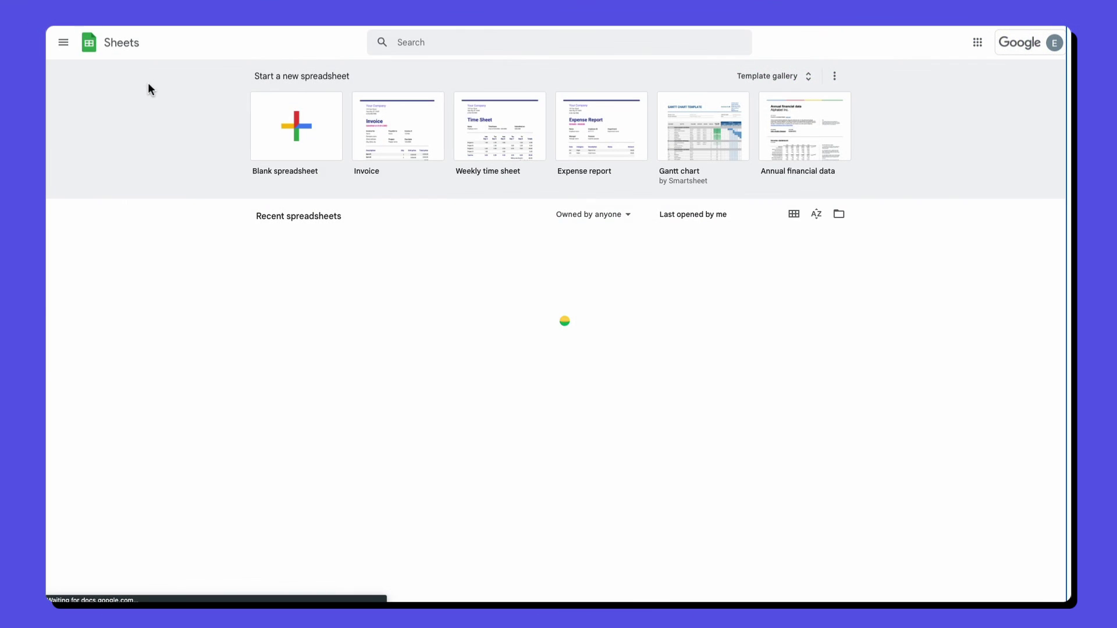
# Upload the exported catalog CSV through File > Import
pyautogui.click(83, 50)
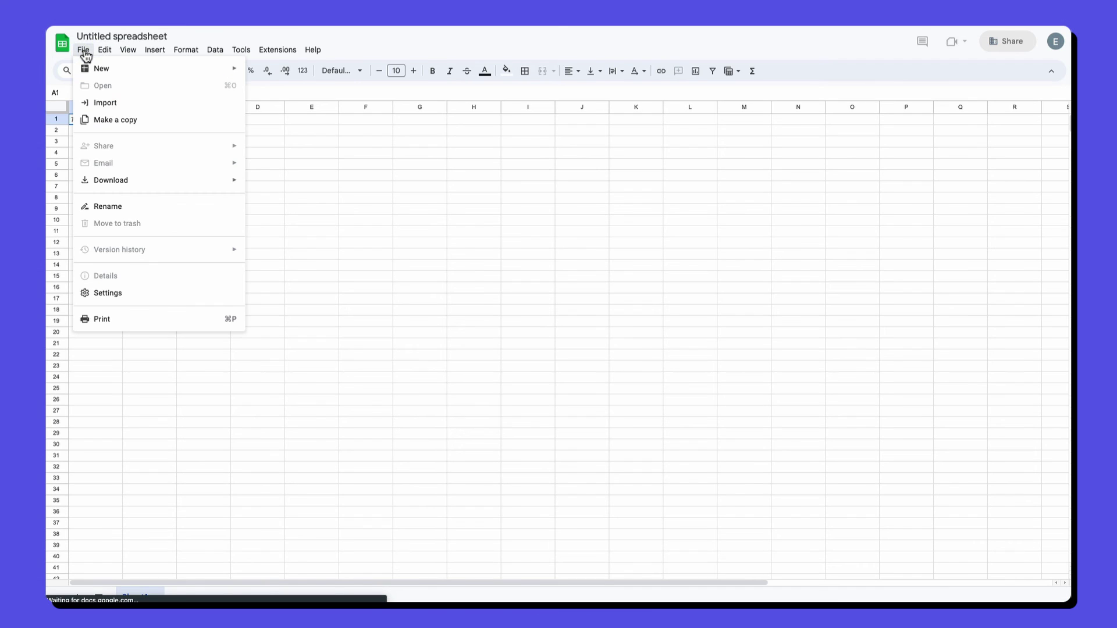
pyautogui.click(105, 99)
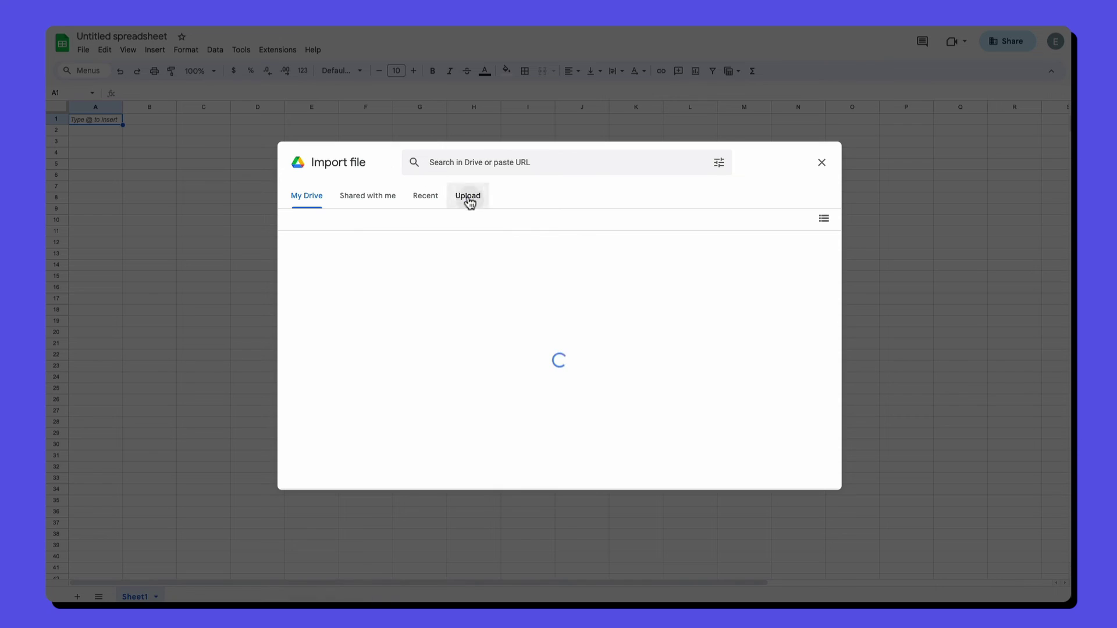
pyautogui.click(467, 196)
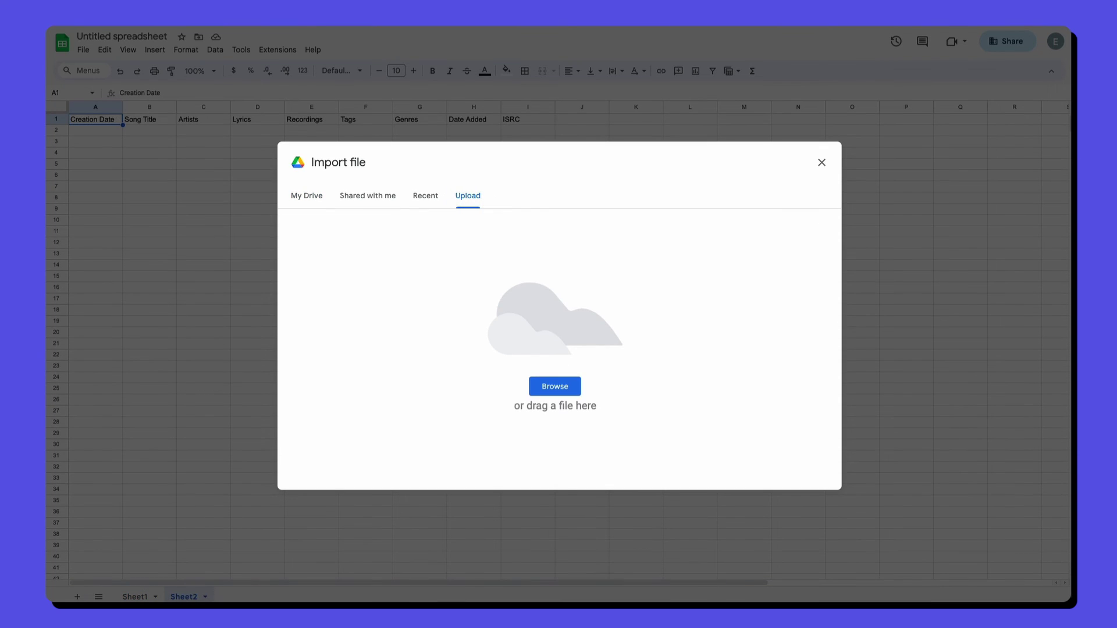
pyautogui.moveTo(558, 524); pyautogui.dragTo(506, 262)
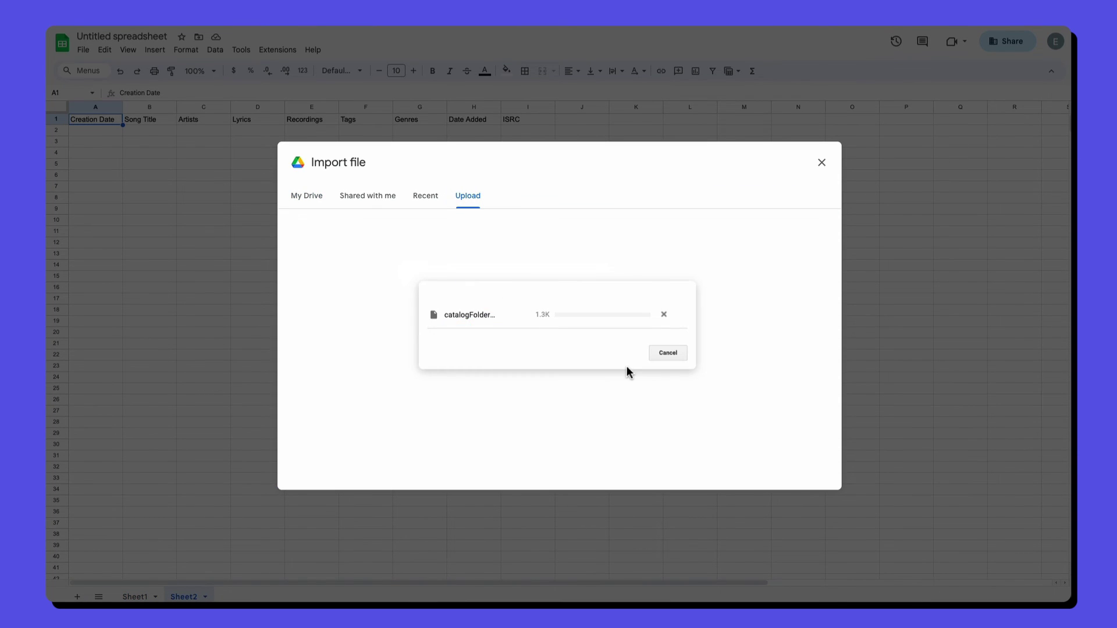
# Import the CSV data with location set to Replace current sheet
pyautogui.click(489, 322)
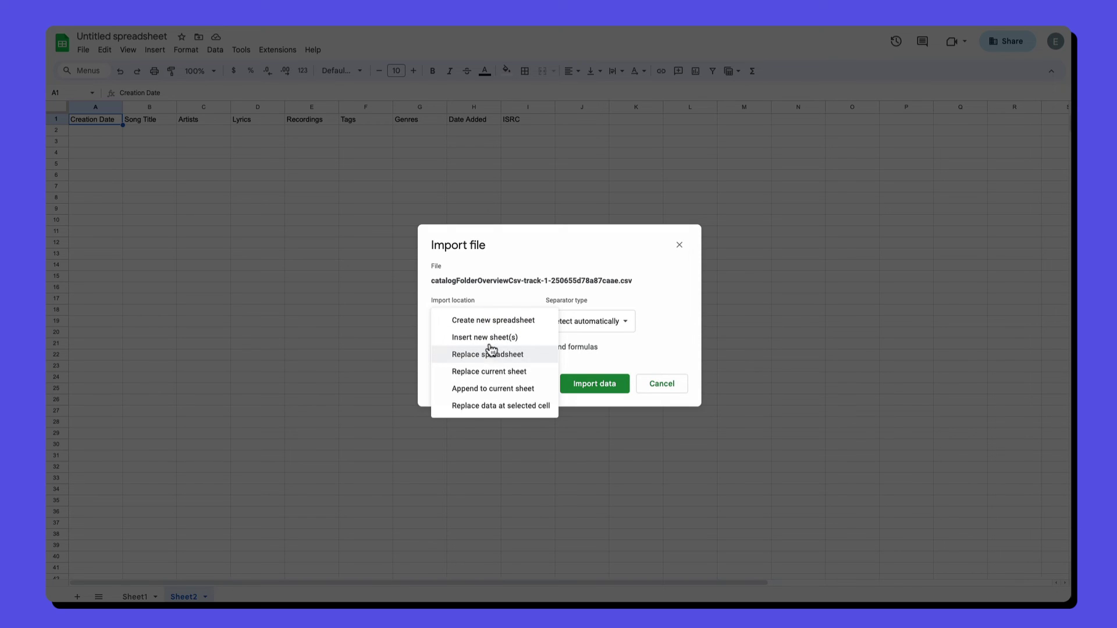
pyautogui.click(484, 370)
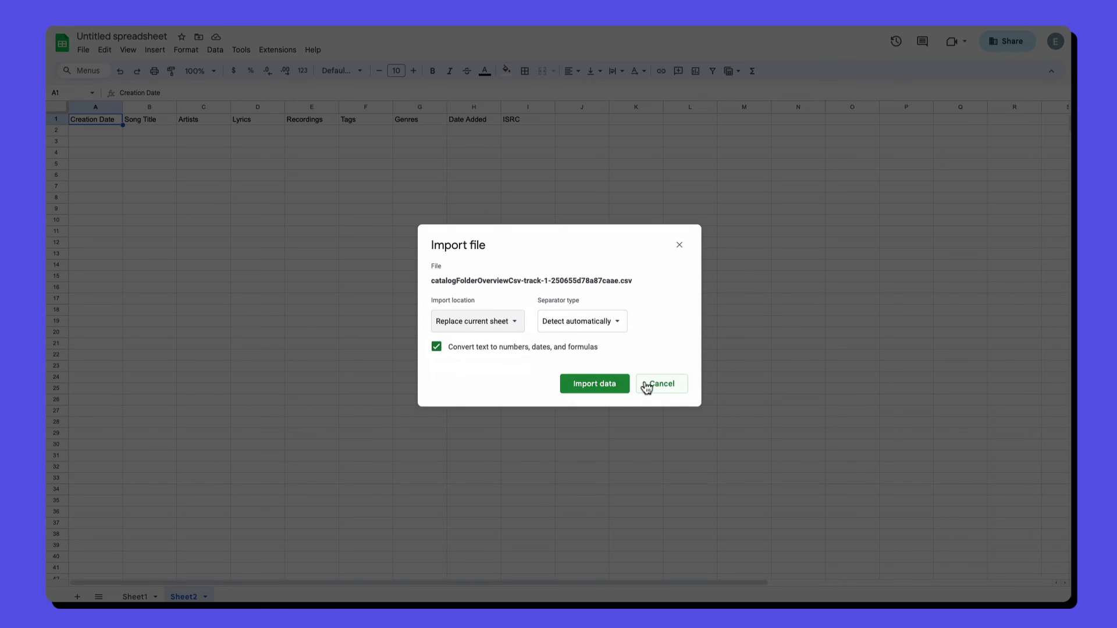
pyautogui.click(609, 386)
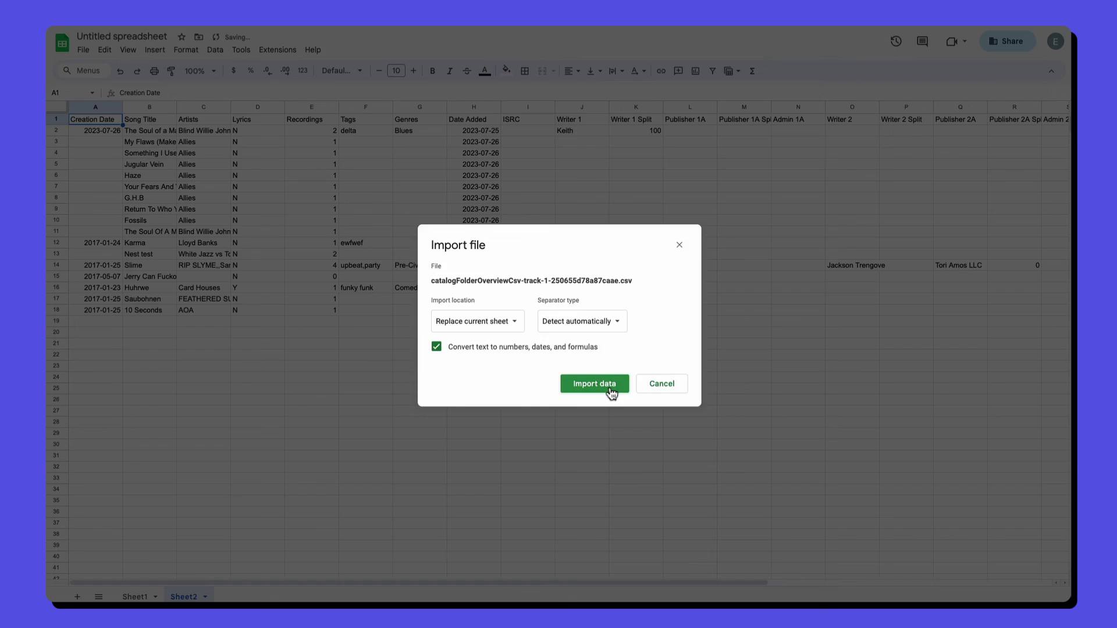